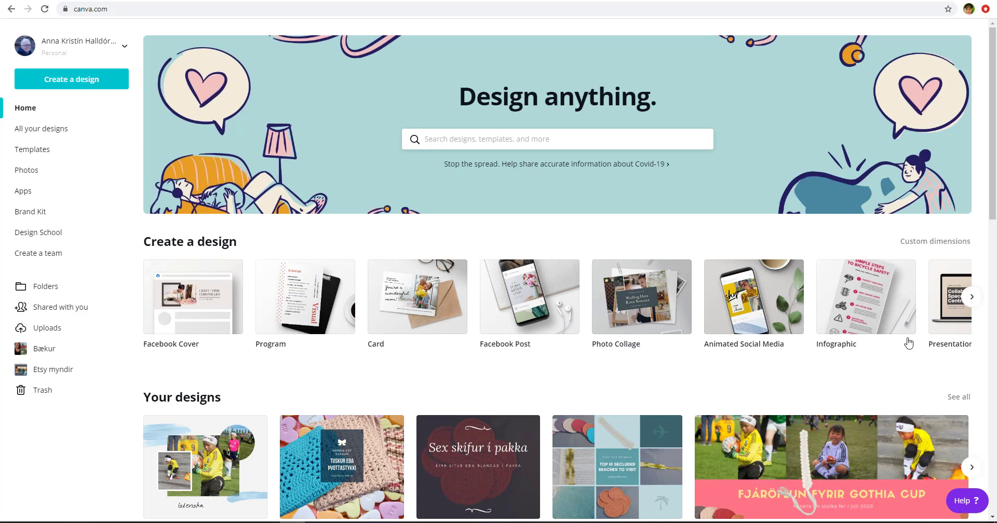
Create a new infographic design and apply the "The Best Times to Post on Social Media" template
{"action": "left_click", "coordinate": [842, 347]}
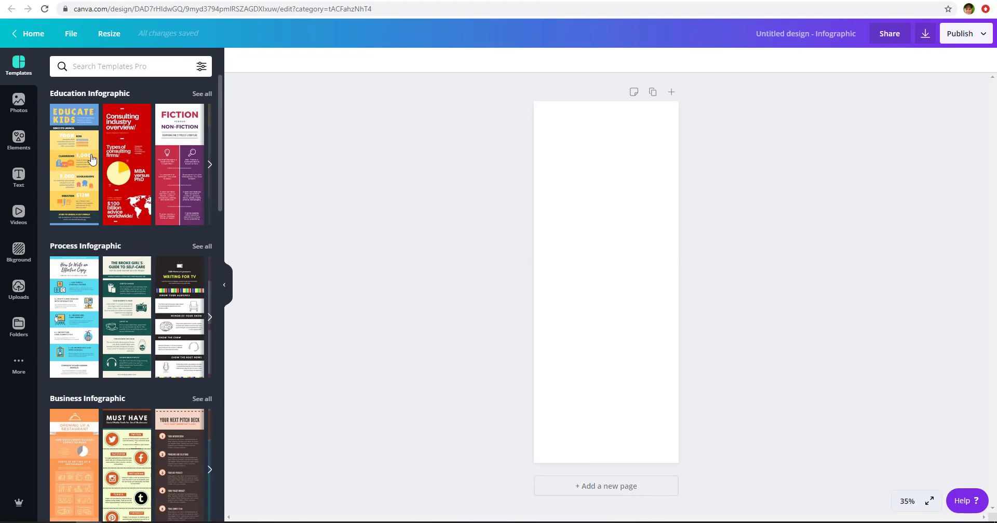
{"action": "scroll", "coordinate": [78, 253], "scroll_direction": "down", "scroll_amount": 1}
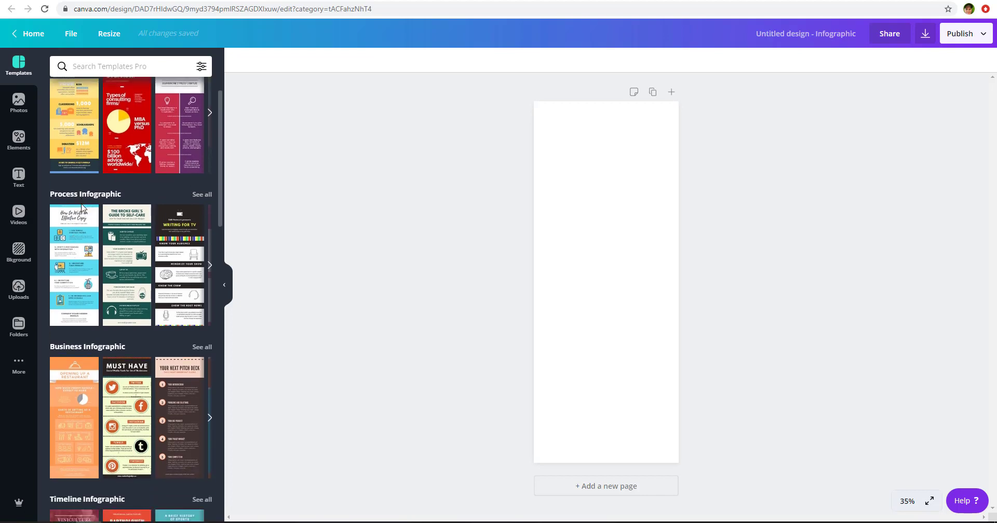
{"action": "scroll", "coordinate": [82, 208], "scroll_direction": "down", "scroll_amount": 1}
{"action": "scroll", "coordinate": [88, 208], "scroll_direction": "down", "scroll_amount": 2}
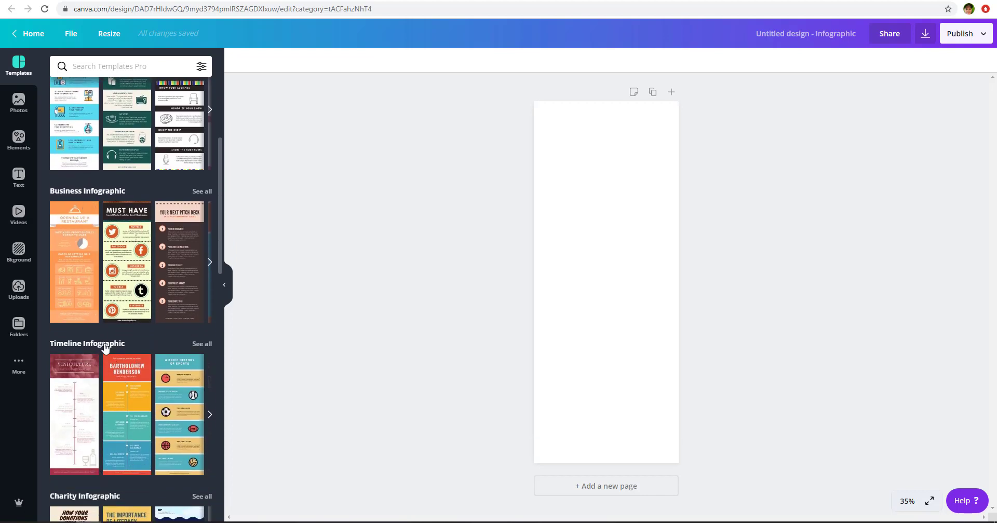
{"action": "scroll", "coordinate": [102, 348], "scroll_direction": "down", "scroll_amount": 4}
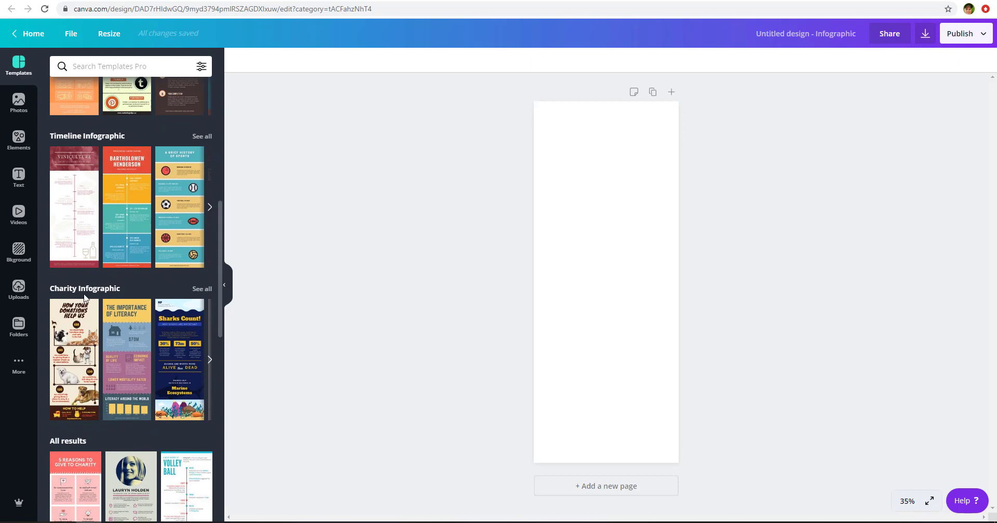
{"action": "scroll", "coordinate": [93, 298], "scroll_direction": "down", "scroll_amount": 3}
{"action": "scroll", "coordinate": [155, 413], "scroll_direction": "down", "scroll_amount": 4}
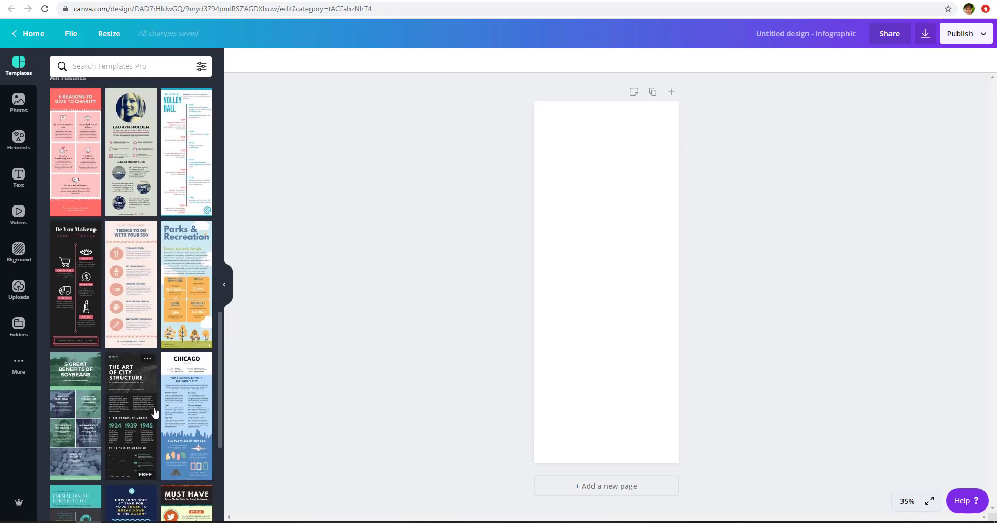
{"action": "scroll", "coordinate": [155, 413], "scroll_direction": "down", "scroll_amount": 8}
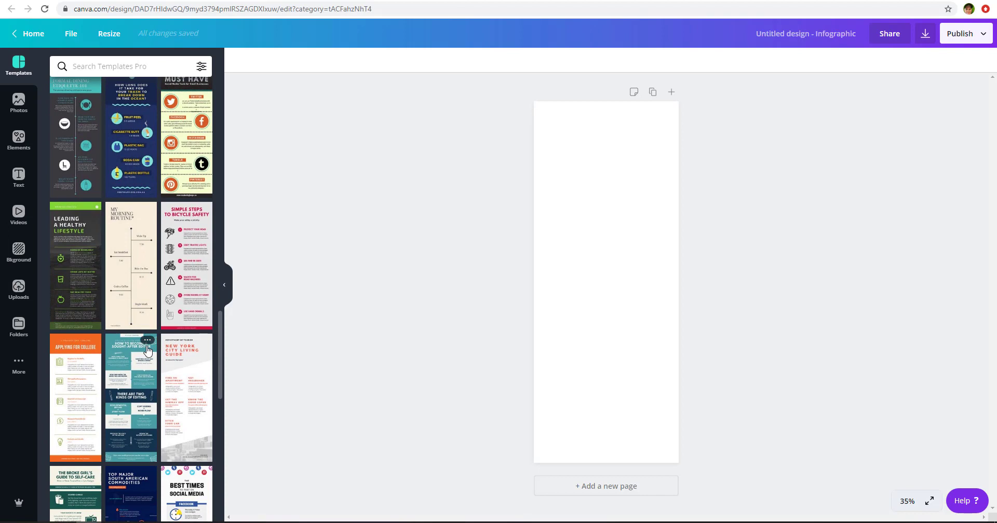
{"action": "scroll", "coordinate": [166, 412], "scroll_direction": "down", "scroll_amount": 1}
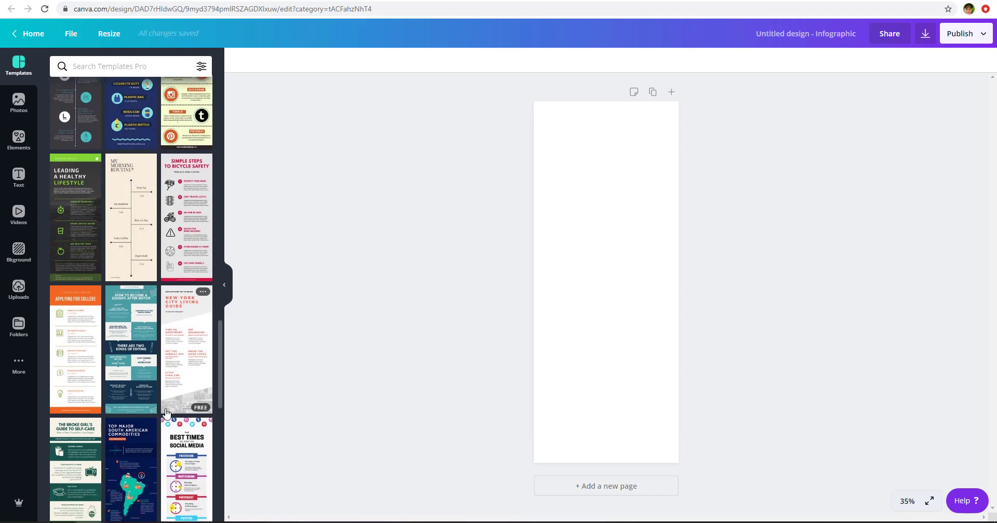
{"action": "scroll", "coordinate": [166, 413], "scroll_direction": "down", "scroll_amount": 5}
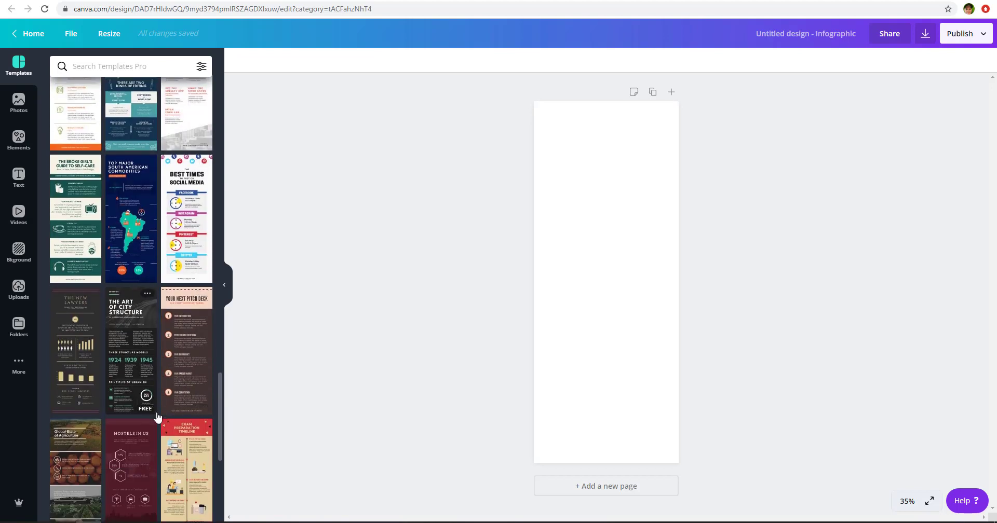
{"action": "scroll", "coordinate": [158, 417], "scroll_direction": "up", "scroll_amount": 4}
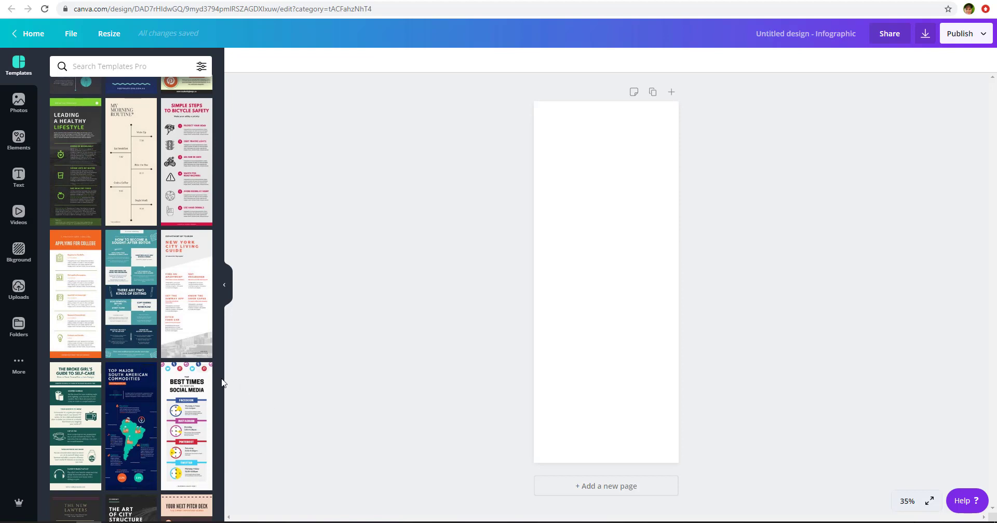
{"action": "left_click", "coordinate": [192, 430]}
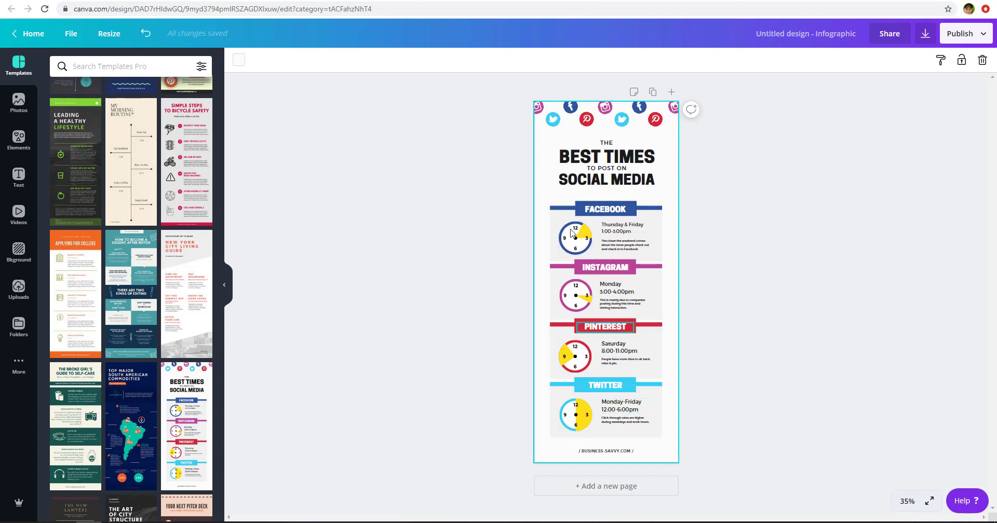
Select the headline lines, the Facebook time text, its clock graphic and the footer address one by one to examine their editing options
{"action": "left_click", "coordinate": [606, 160]}
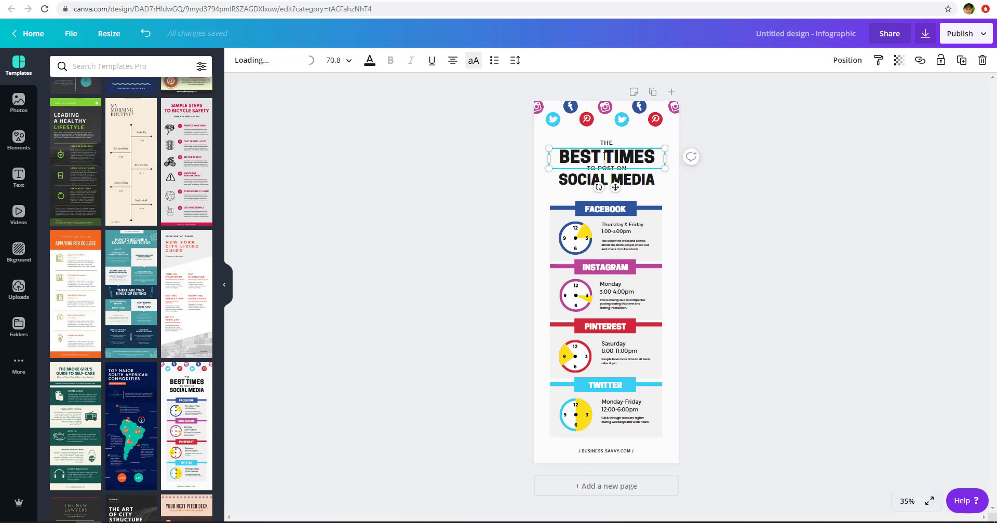
{"action": "left_click", "coordinate": [642, 182]}
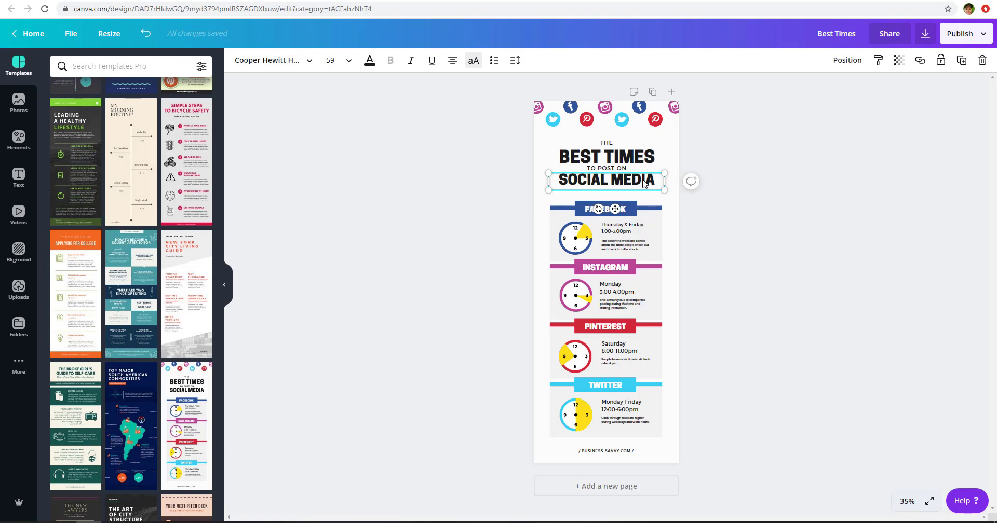
{"action": "left_click", "coordinate": [633, 231]}
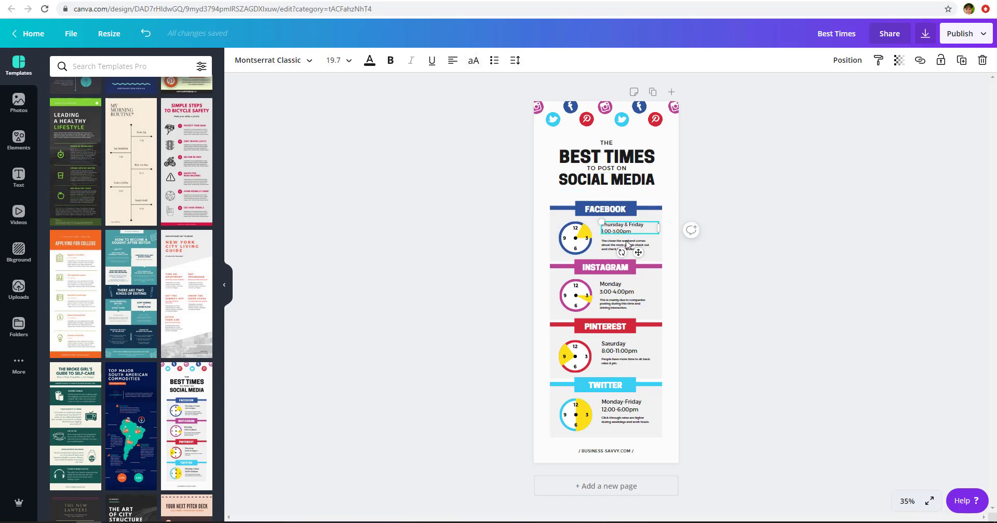
{"action": "left_click", "coordinate": [581, 243]}
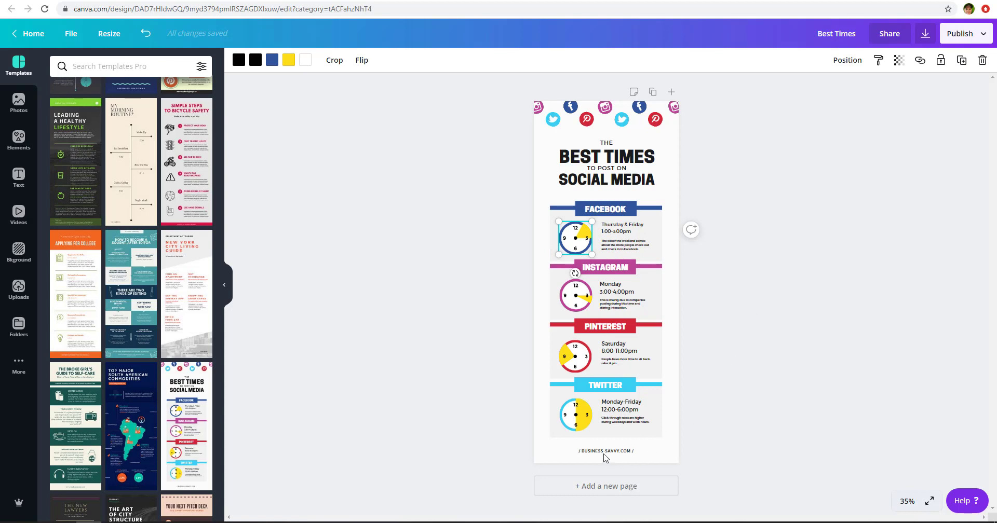
{"action": "left_click", "coordinate": [637, 457]}
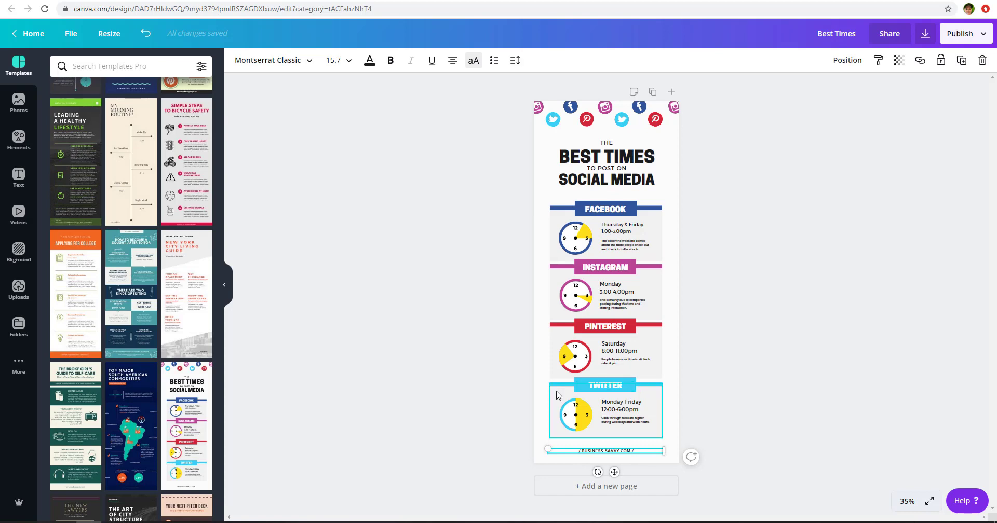
Switch the page to the "My Morning Routine" template and replace its title with "VINNUDAGURINN"
{"action": "left_click", "coordinate": [128, 194]}
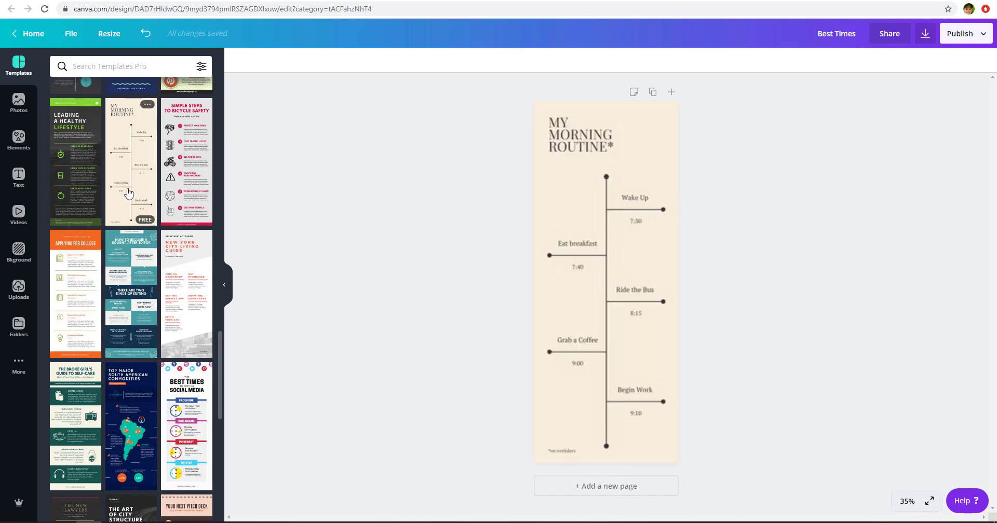
{"action": "left_click", "coordinate": [575, 163]}
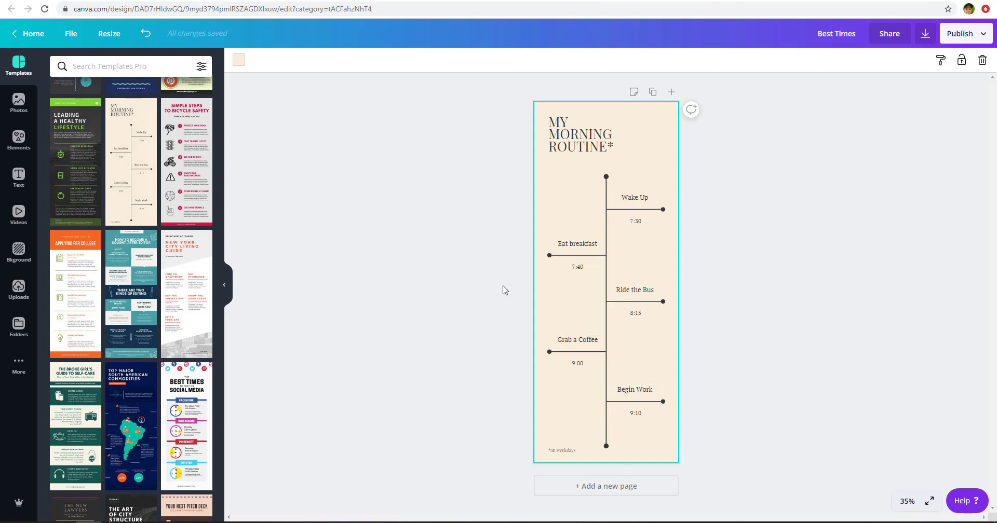
{"action": "left_click", "coordinate": [597, 148]}
{"action": "double_click", "coordinate": [599, 147]}
{"action": "left_click", "coordinate": [609, 145]}
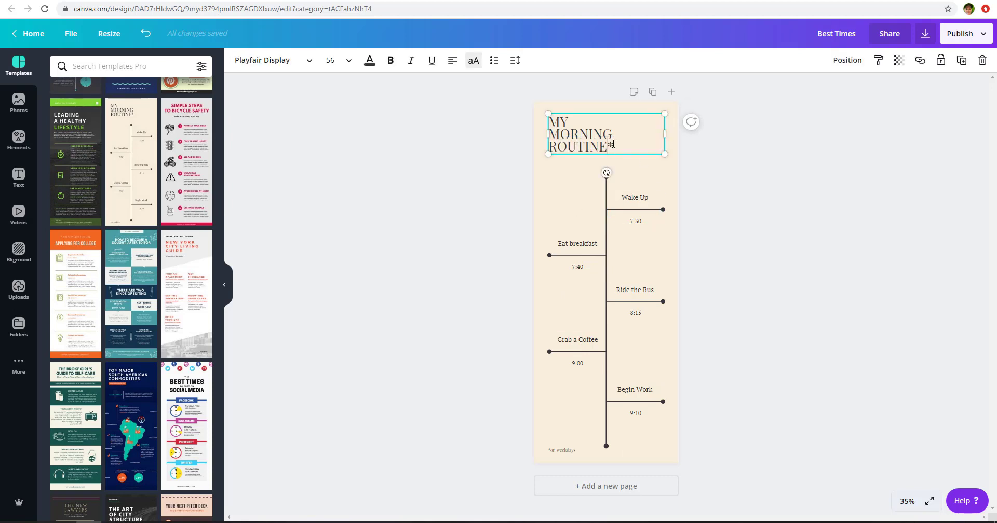
{"action": "left_click_drag", "start_coordinate": [614, 147], "coordinate": [542, 119]}
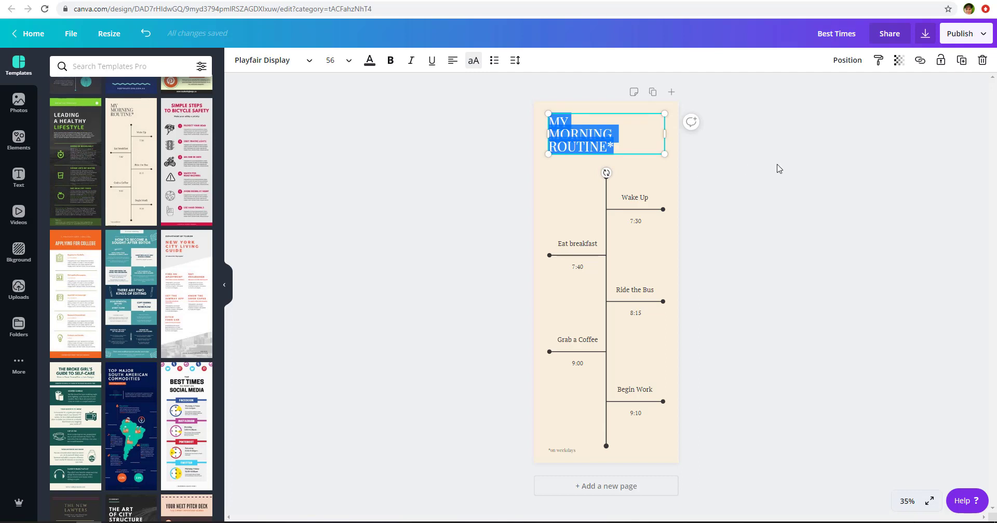
{"action": "type", "text": "VI"}
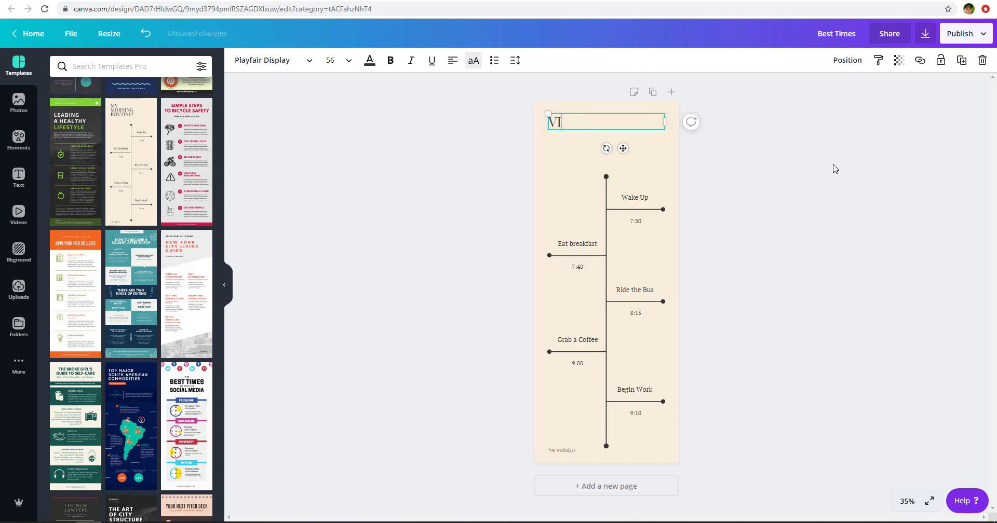
{"action": "type", "text": "NNUFAGURINN"}
Replace the "Wake Up" label of the timeline with "vakna"
{"action": "left_click", "coordinate": [628, 199]}
{"action": "double_click", "coordinate": [629, 199]}
{"action": "left_click_drag", "start_coordinate": [652, 198], "coordinate": [613, 198]}
{"action": "type", "text": "va"}
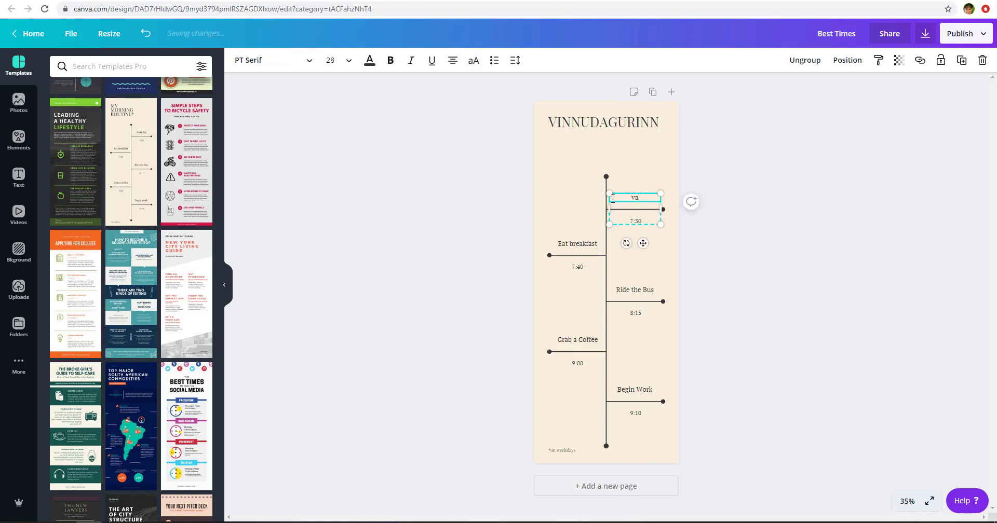
{"action": "type", "text": "kna"}
Replace the "Eat breakfast" label of the timeline with "út með hundinn"
{"action": "left_click", "coordinate": [581, 245]}
{"action": "left_click_drag", "start_coordinate": [598, 245], "coordinate": [541, 245]}
{"action": "type", "text": "út m"}
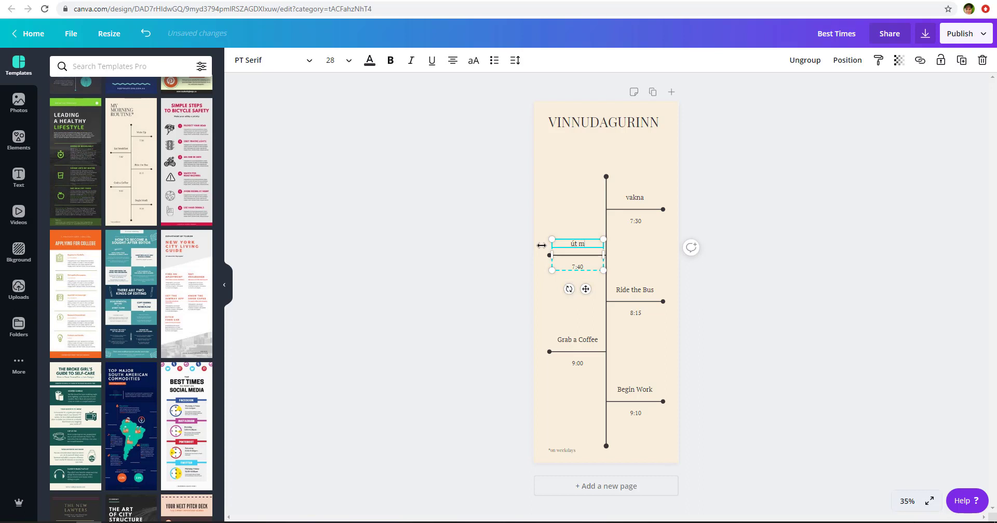
{"action": "type", "text": "eð hundinn"}
Replace the "Ride the Bus" label of the timeline with "keyra í vinnuna"
{"action": "left_click", "coordinate": [631, 293]}
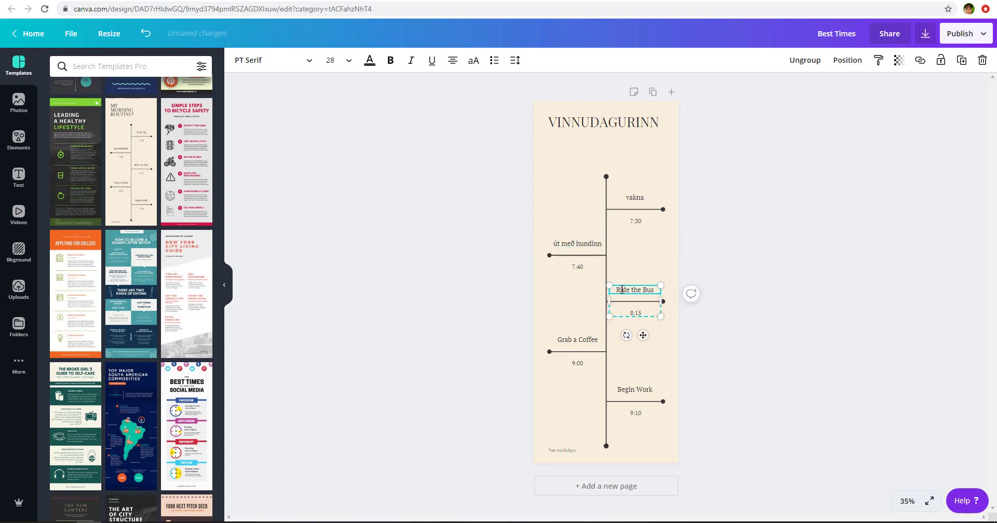
{"action": "left_click_drag", "start_coordinate": [617, 290], "coordinate": [652, 294]}
{"action": "type", "text": "keyra í vinnuna"}
{"action": "left_click", "coordinate": [578, 332]}
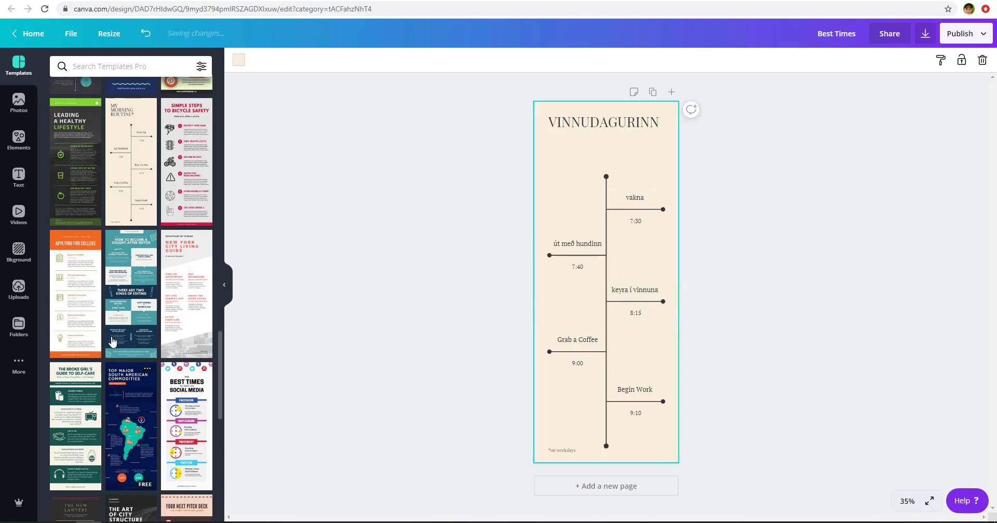
{"action": "scroll", "coordinate": [120, 333], "scroll_direction": "down", "scroll_amount": 5}
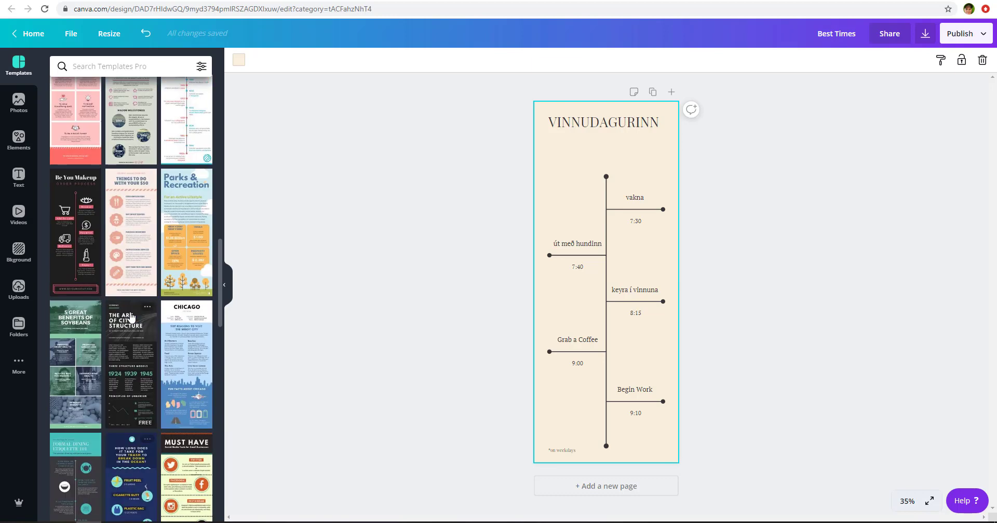
{"action": "left_click", "coordinate": [74, 369]}
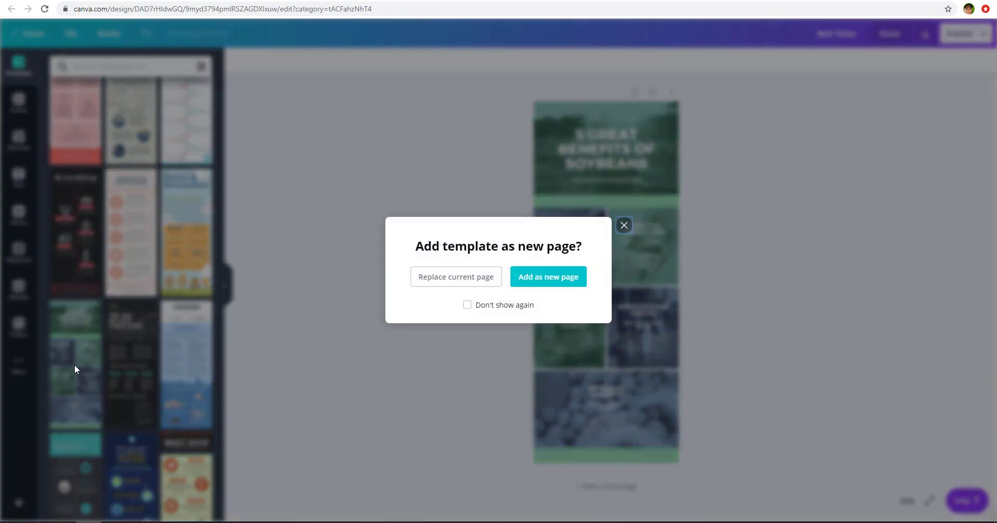
{"action": "left_click", "coordinate": [624, 227]}
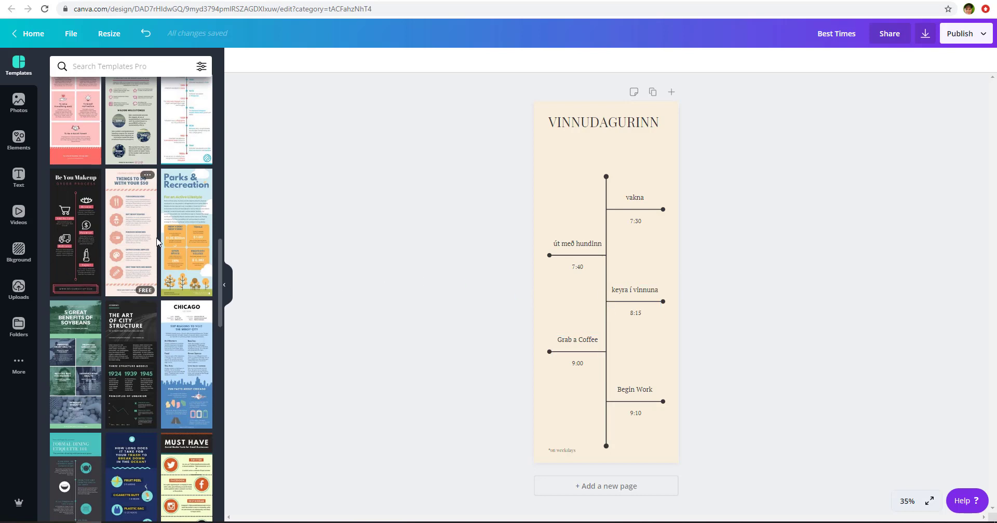
Replace the current page with the "A Brief History of Sports" template from the timeline infographics
{"action": "scroll", "coordinate": [153, 298], "scroll_direction": "up", "scroll_amount": 4}
{"action": "scroll", "coordinate": [165, 332], "scroll_direction": "up", "scroll_amount": 5}
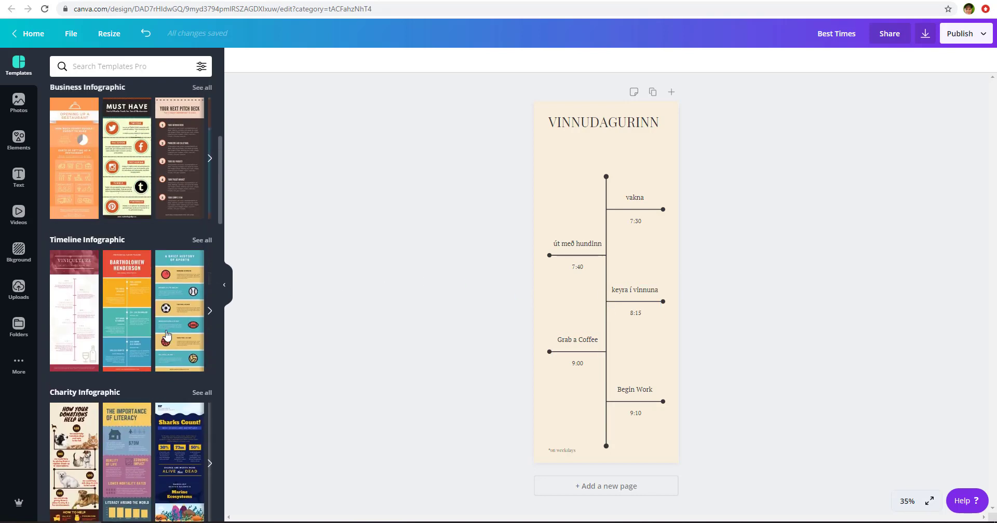
{"action": "left_click", "coordinate": [188, 286]}
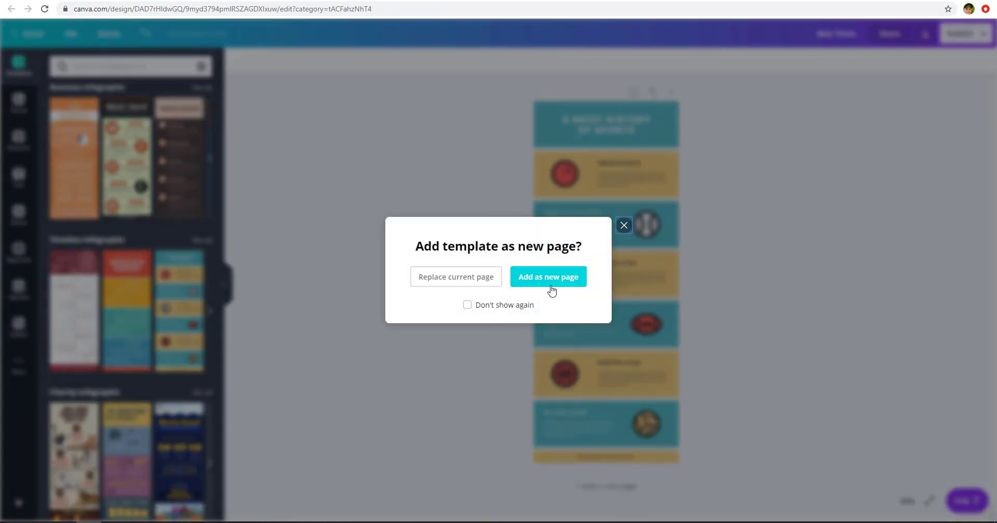
{"action": "left_click", "coordinate": [462, 282]}
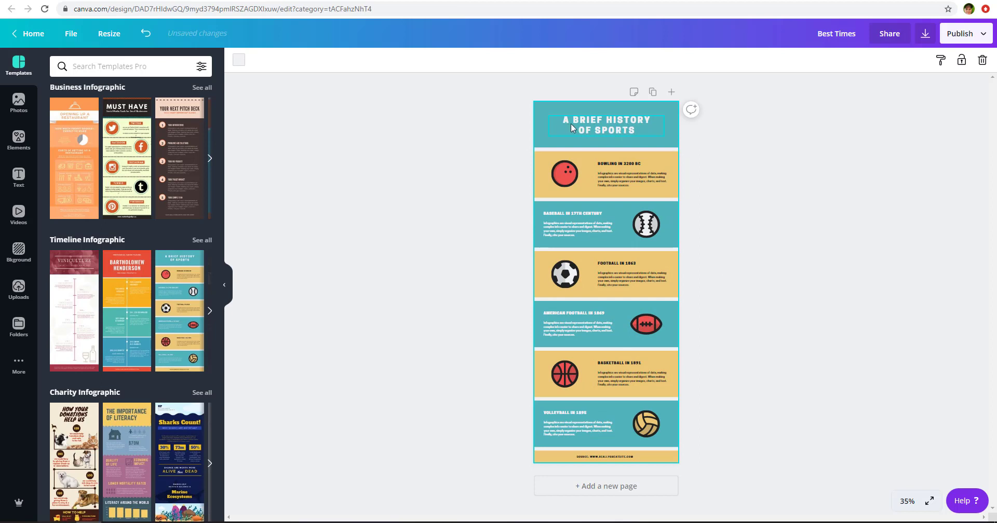
Search the photo library for "bike" as a replacement for the bowling ball
{"action": "left_click", "coordinate": [562, 173]}
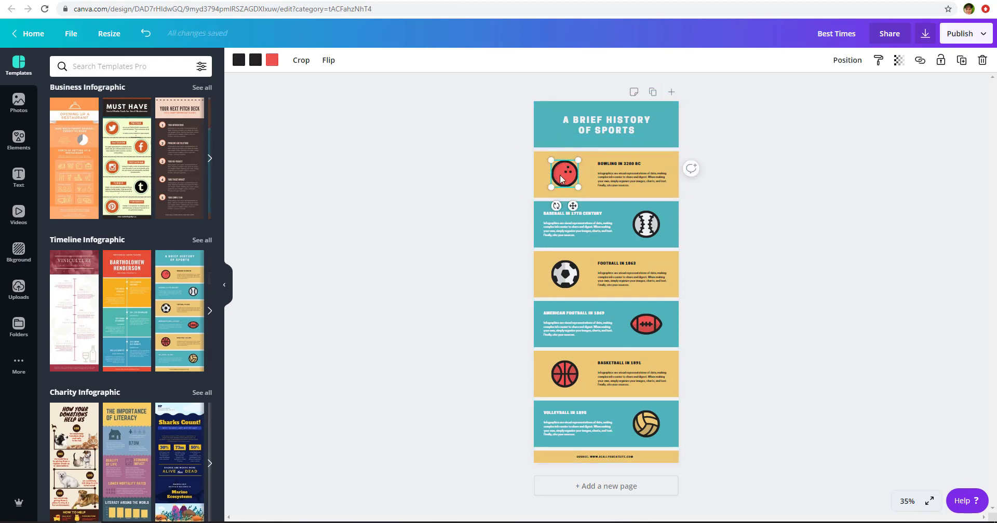
{"action": "left_click", "coordinate": [596, 120]}
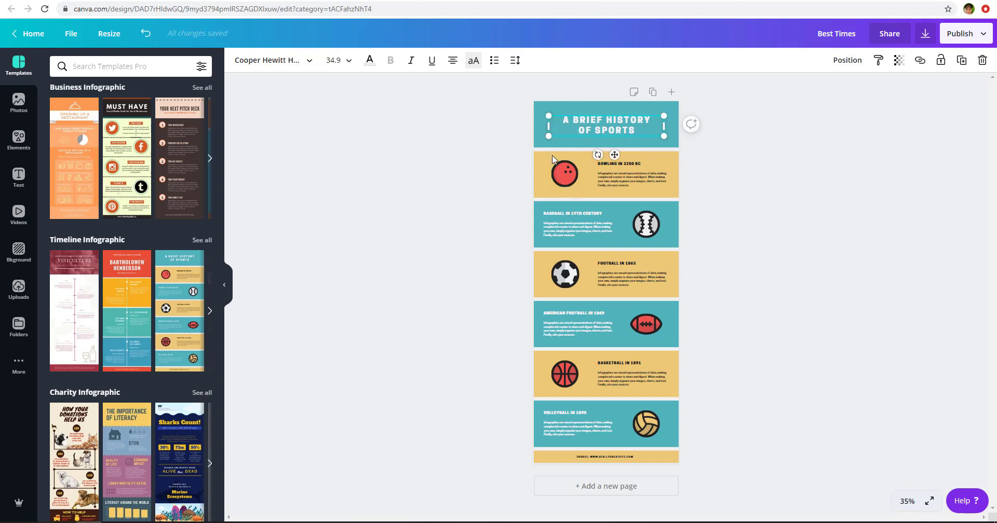
{"action": "left_click", "coordinate": [566, 174]}
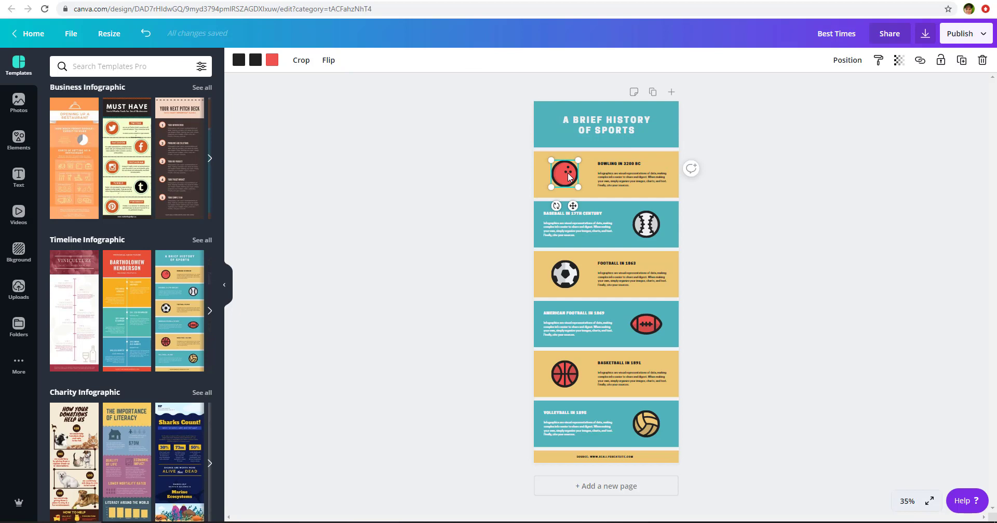
{"action": "left_click", "coordinate": [111, 69]}
{"action": "type", "text": "bike"}
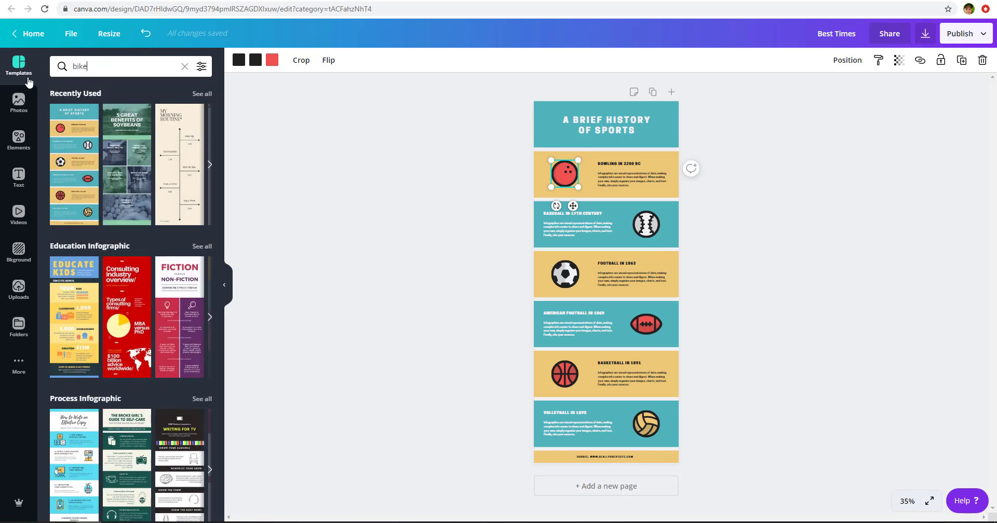
{"action": "left_click", "coordinate": [19, 102]}
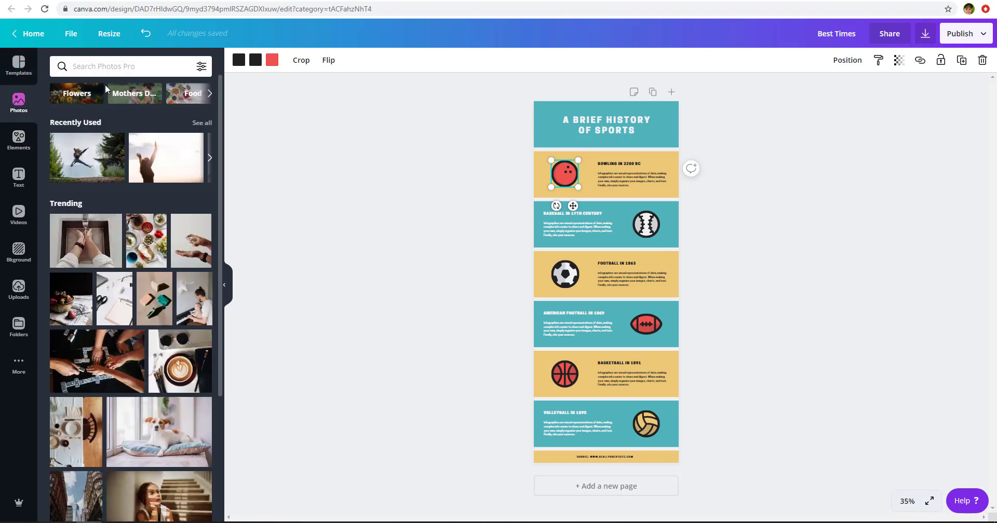
{"action": "left_click", "coordinate": [102, 67]}
{"action": "type", "text": "b"}
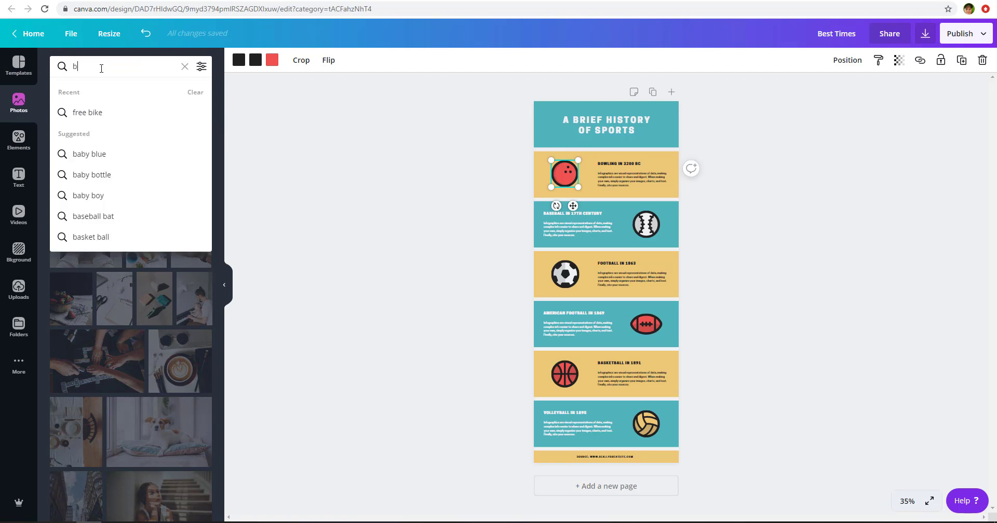
{"action": "type", "text": "ike"}
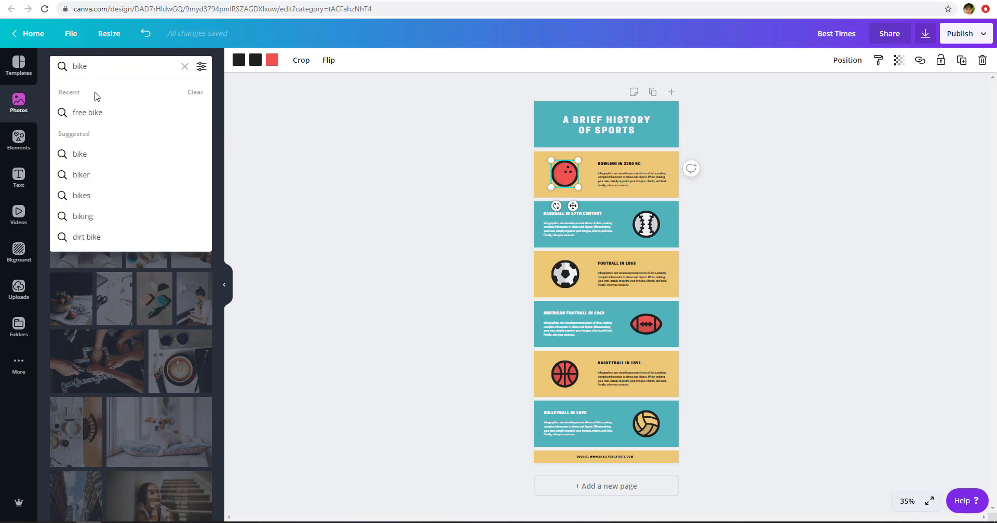
{"action": "left_click", "coordinate": [86, 154]}
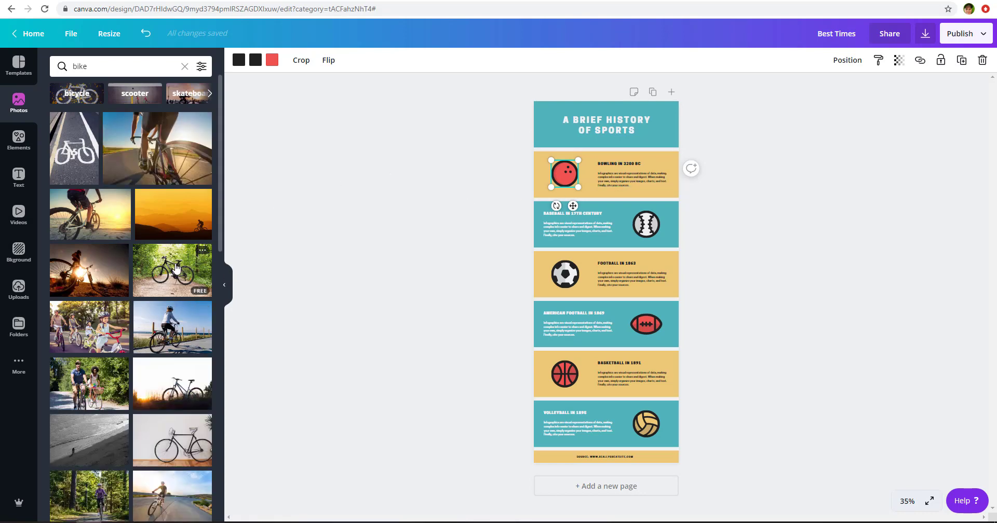
Try the free photo of a black bicycle on a forest path over the bowling section, removing and placing it again
{"action": "left_click_drag", "start_coordinate": [175, 268], "coordinate": [559, 169]}
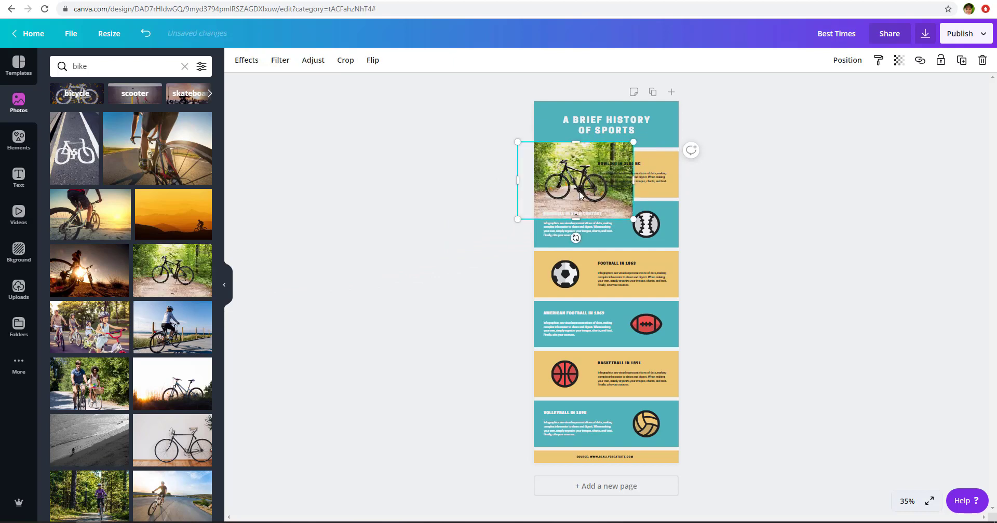
{"action": "key", "text": "Delete"}
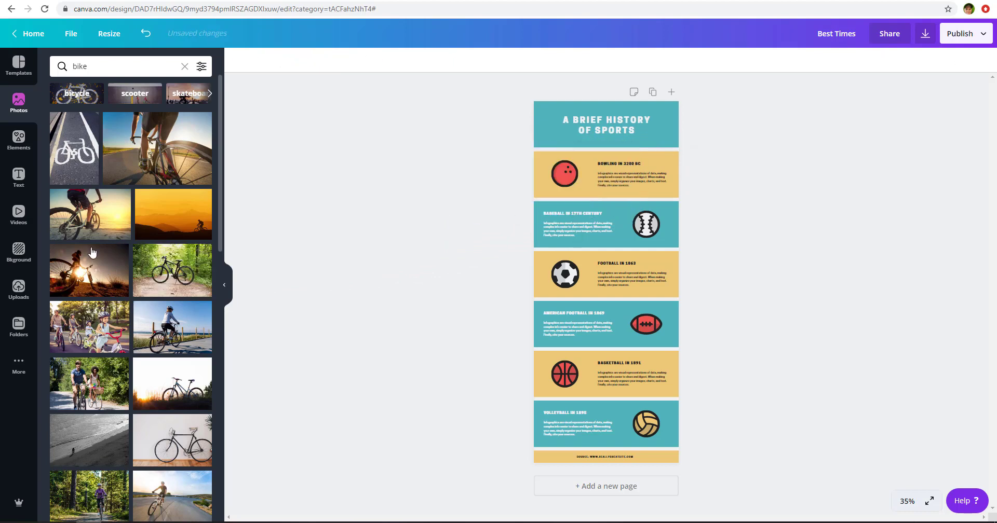
{"action": "left_click_drag", "start_coordinate": [166, 266], "coordinate": [558, 147]}
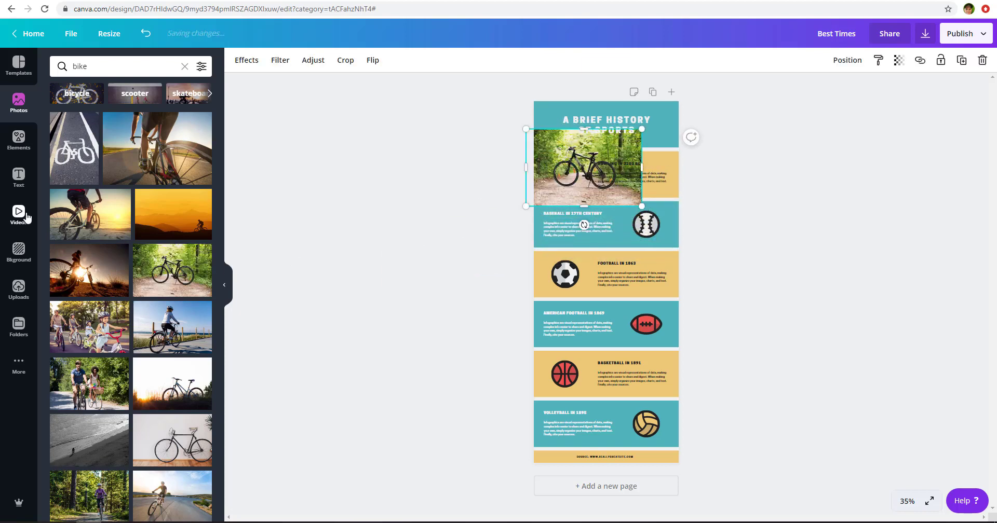
Search the graphic elements for "bike"
{"action": "left_click", "coordinate": [19, 136]}
{"action": "left_click", "coordinate": [119, 65]}
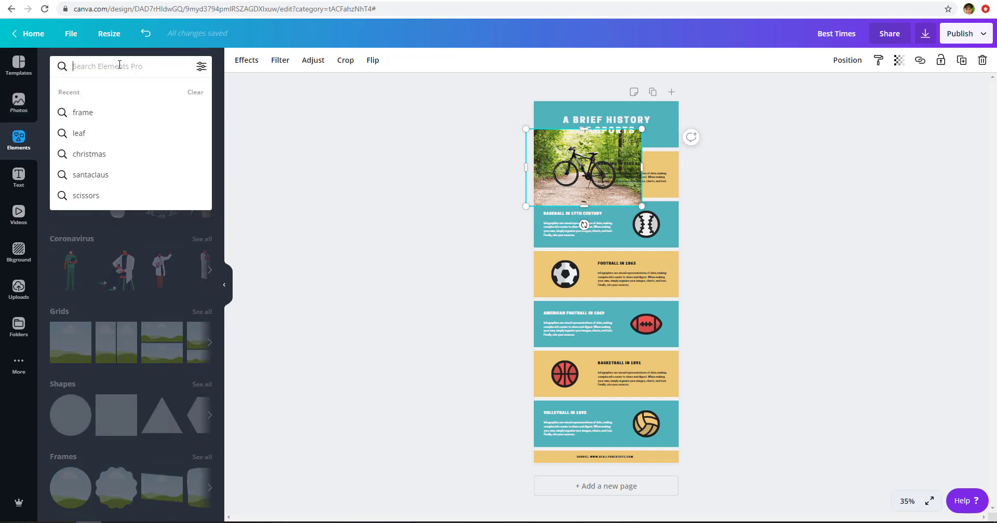
{"action": "type", "text": "bike"}
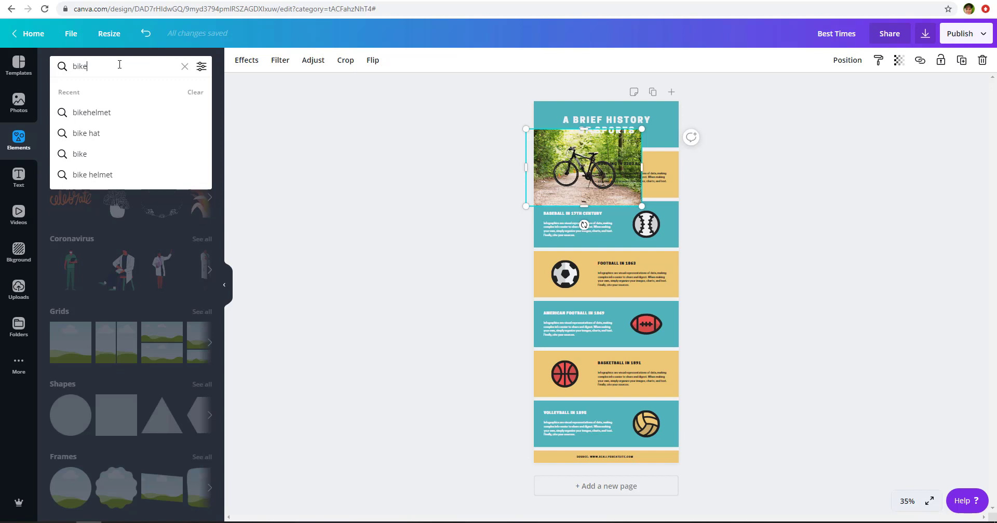
{"action": "key", "text": "Return"}
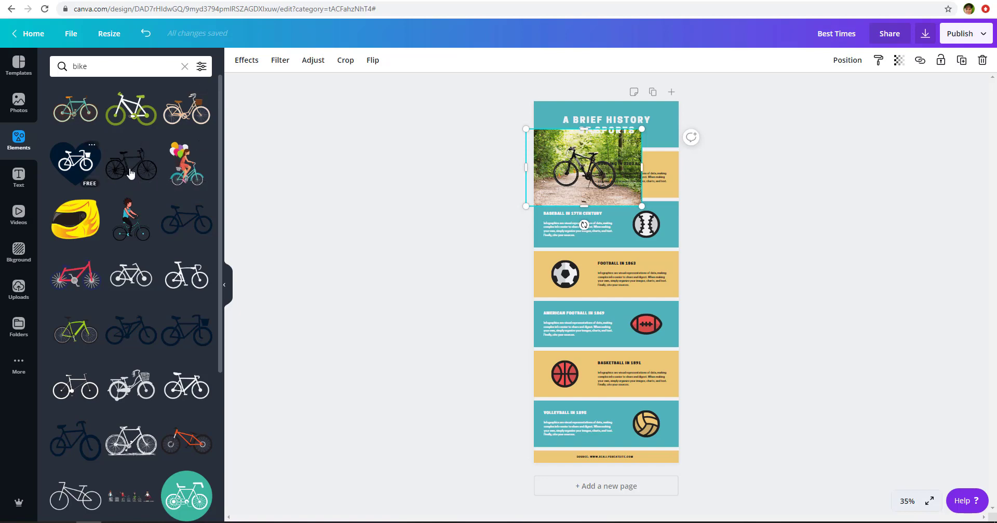
Delete the bicycle photo covering the bowling section
{"action": "left_click", "coordinate": [600, 174]}
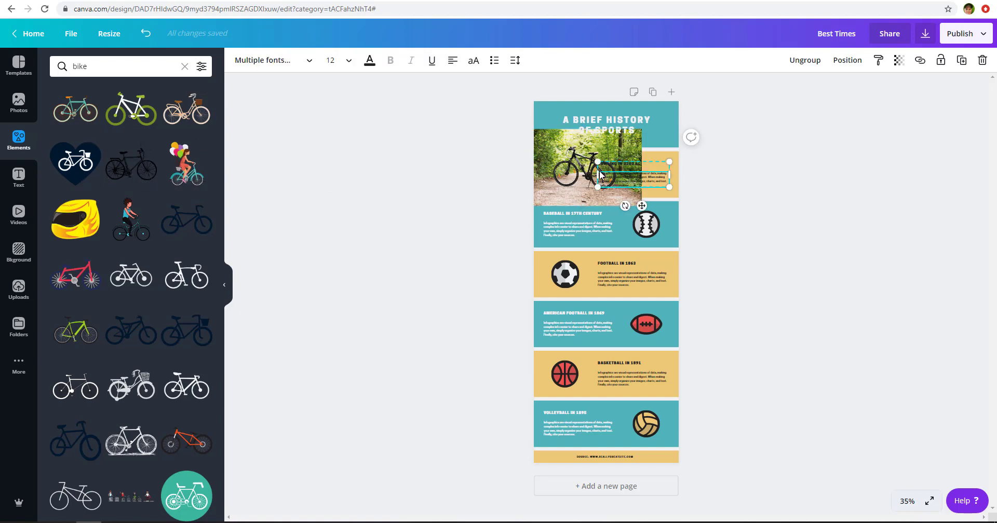
{"action": "left_click", "coordinate": [600, 174]}
{"action": "left_click", "coordinate": [579, 175]}
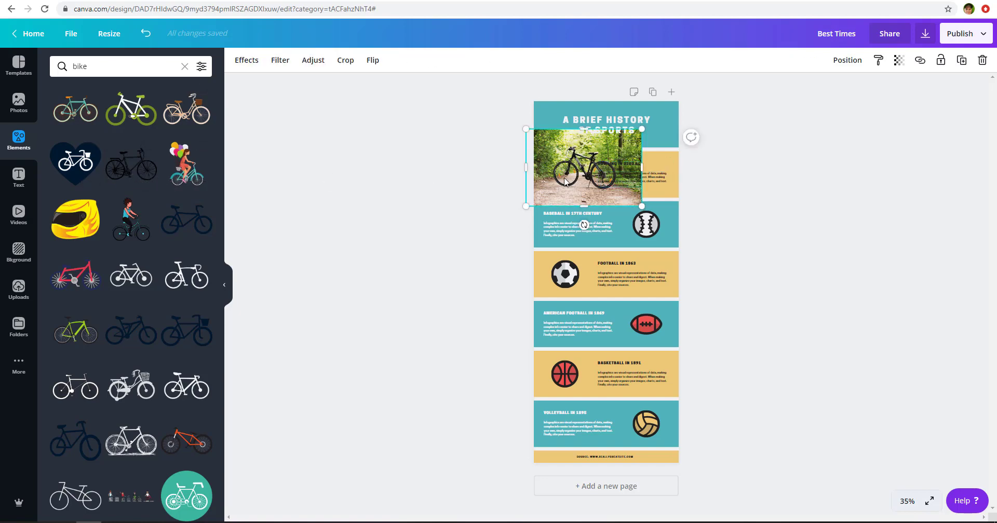
{"action": "key", "text": "Delete"}
Replace the bowling ball in the first section with the free black bicycle graphic
{"action": "left_click", "coordinate": [567, 177]}
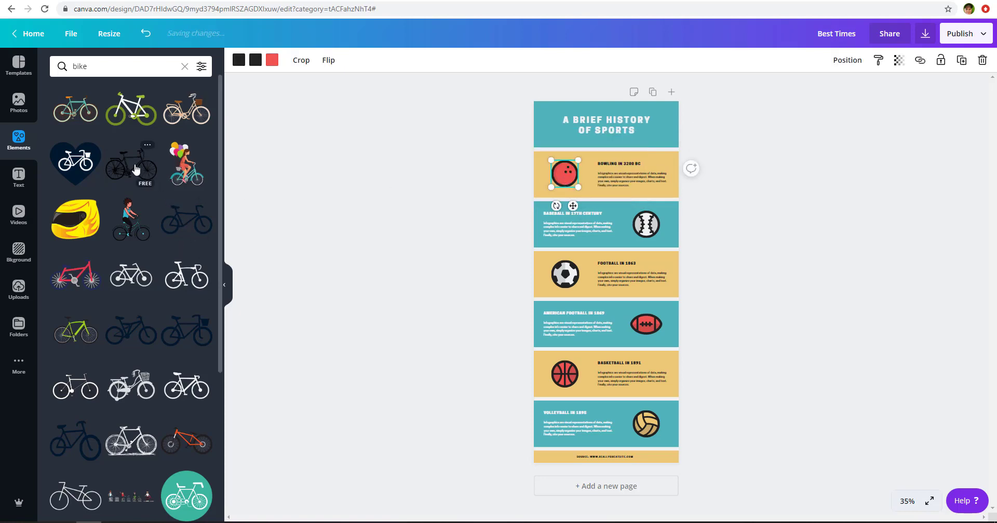
{"action": "left_click_drag", "start_coordinate": [143, 169], "coordinate": [430, 184]}
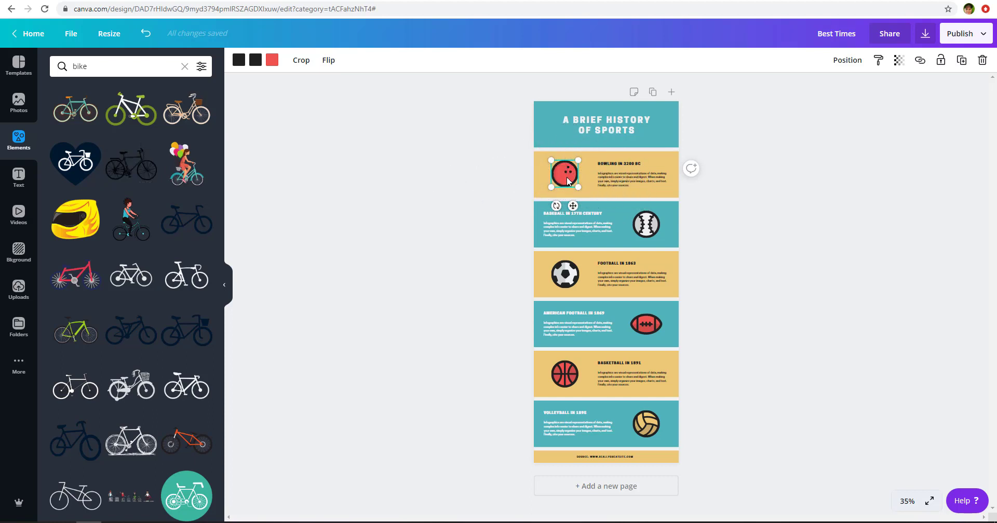
{"action": "key", "text": "Delete"}
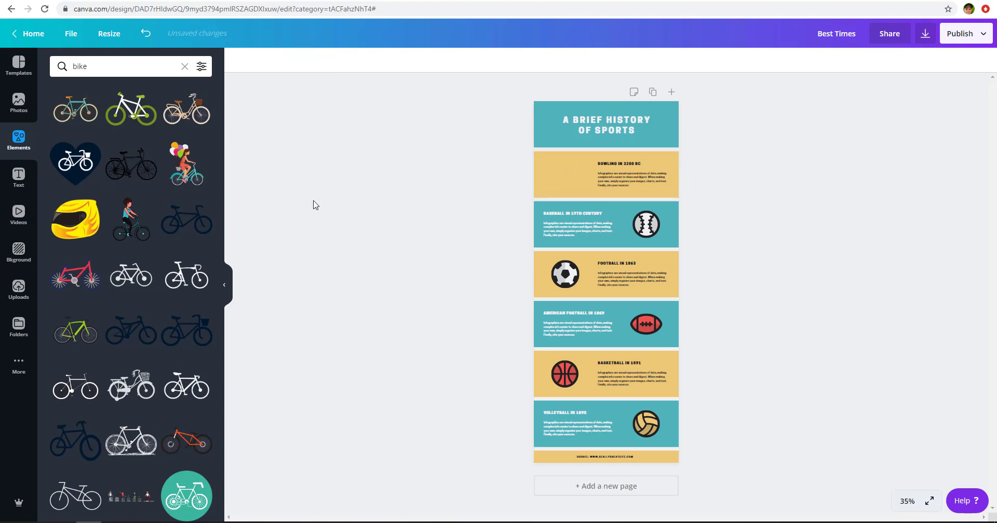
{"action": "left_click_drag", "start_coordinate": [112, 181], "coordinate": [568, 173]}
{"action": "left_click", "coordinate": [815, 263]}
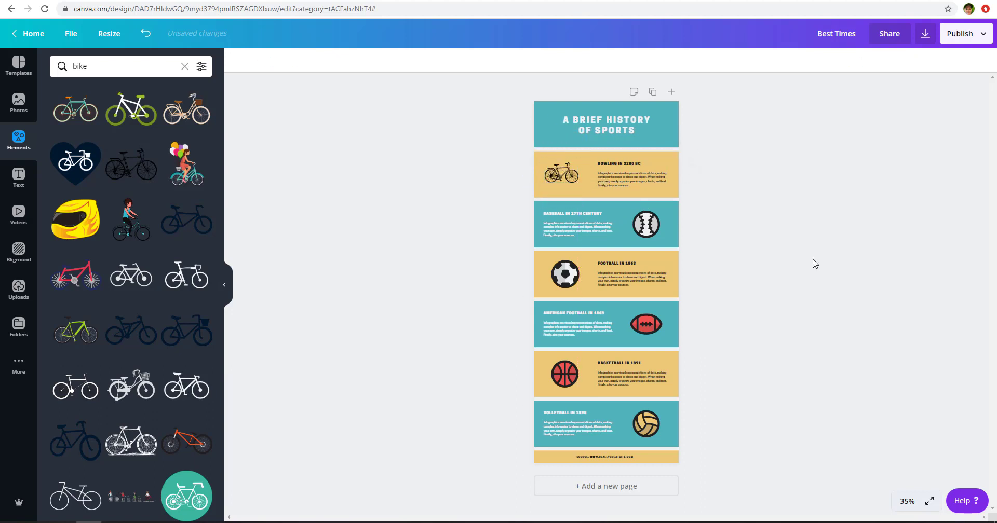
Search the graphic elements for "walking" and delete the baseball from the "Baseball in 17th Century" section
{"action": "left_click", "coordinate": [651, 177]}
{"action": "left_click", "coordinate": [627, 229]}
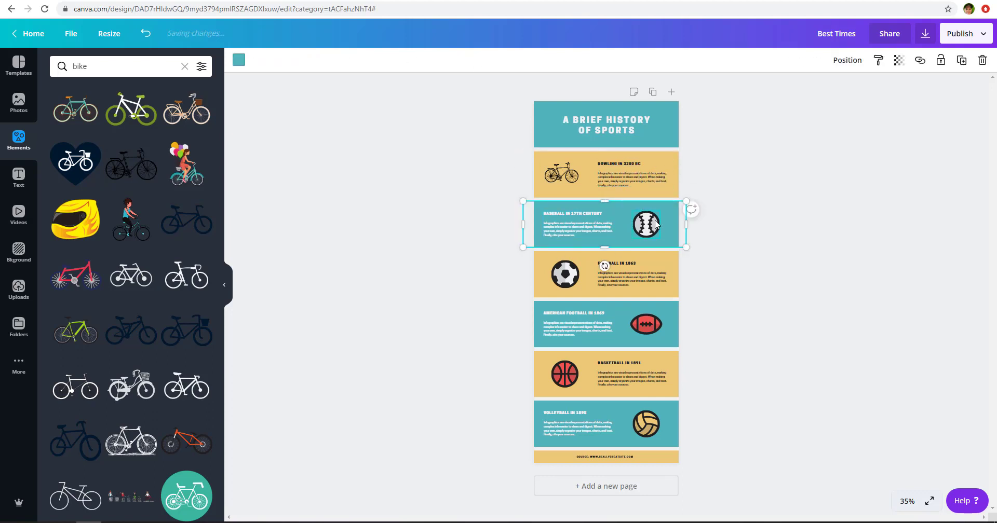
{"action": "left_click", "coordinate": [657, 225]}
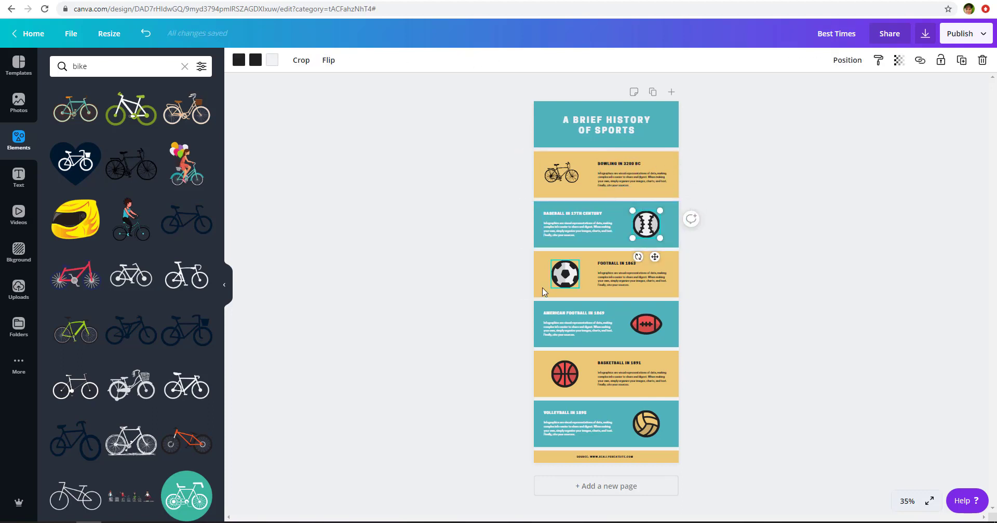
{"action": "left_click", "coordinate": [564, 275]}
{"action": "left_click", "coordinate": [653, 225]}
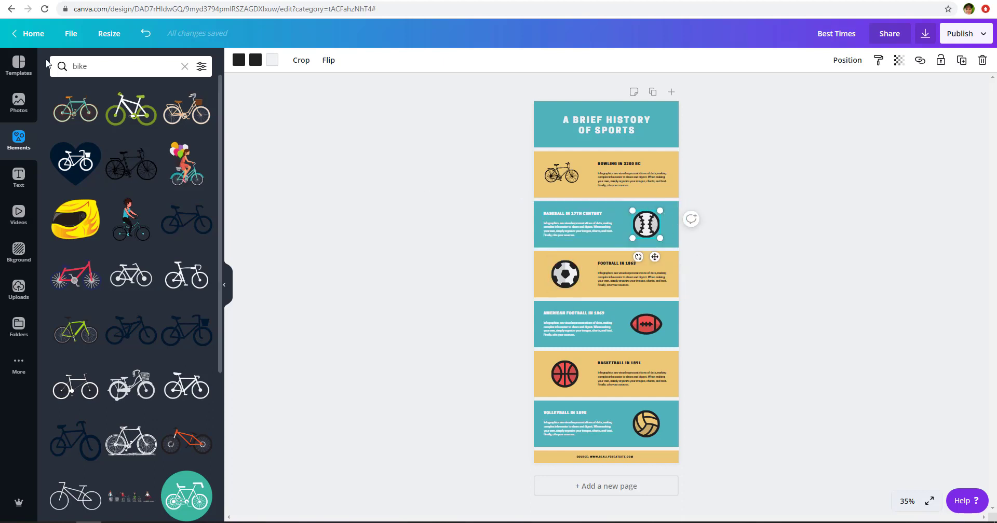
{"action": "left_click", "coordinate": [101, 67]}
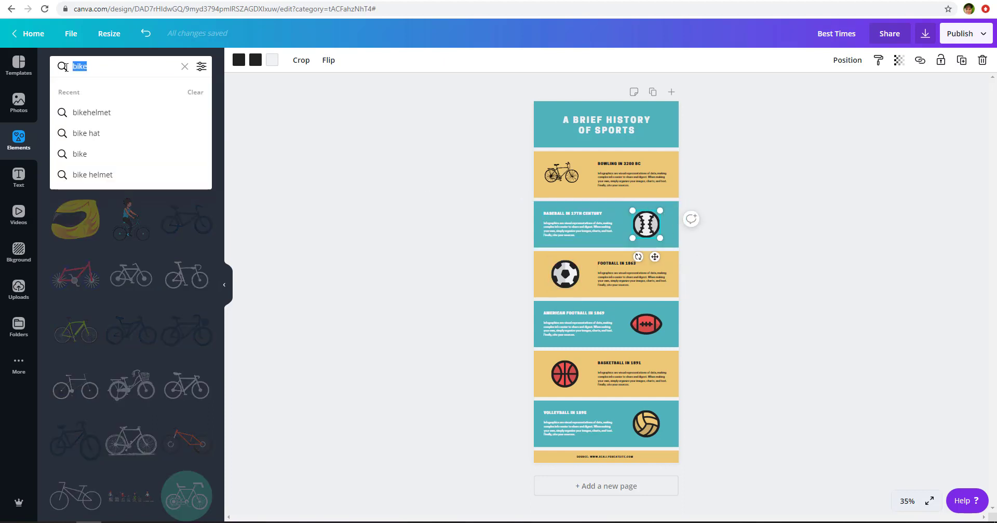
{"action": "type", "text": "wakming"}
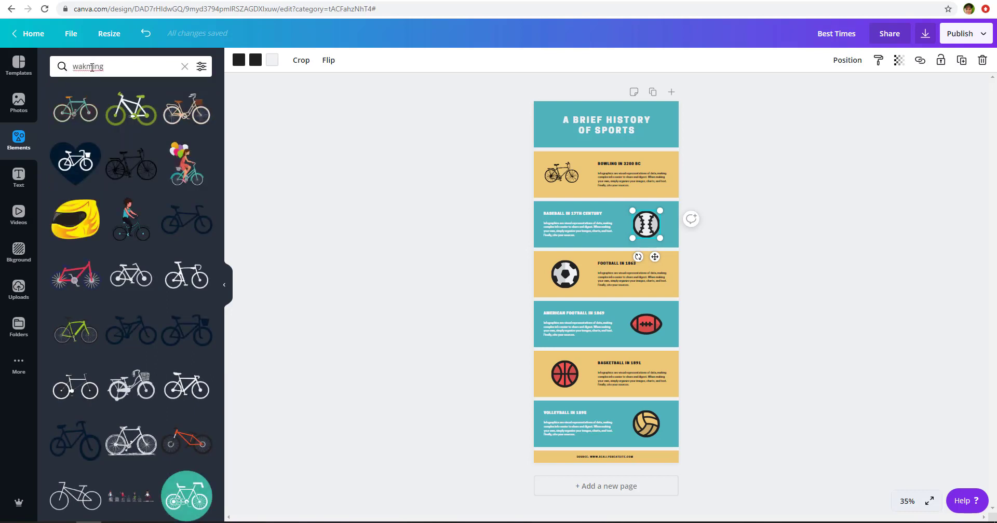
{"action": "left_click", "coordinate": [91, 67]}
{"action": "key", "text": "BackSpace"}
{"action": "key", "text": "Return"}
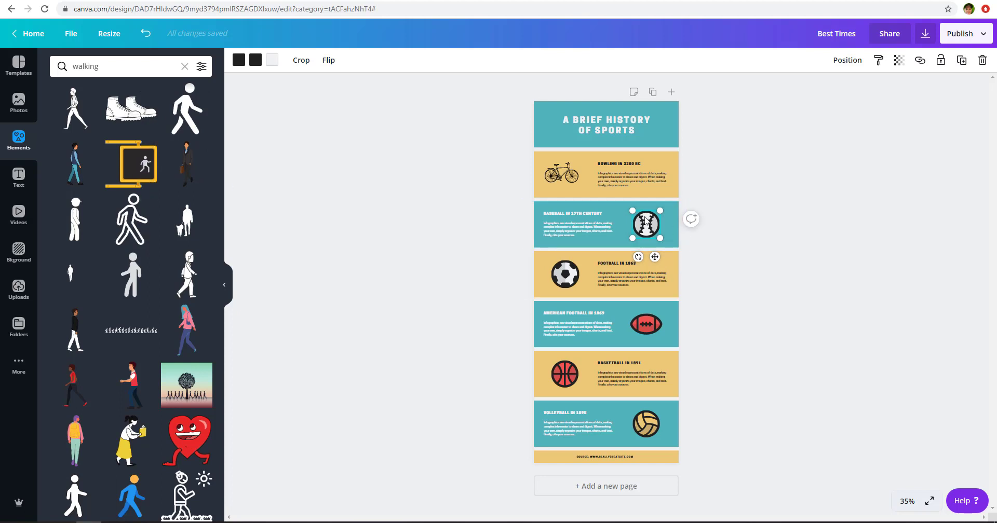
{"action": "key", "text": "Delete"}
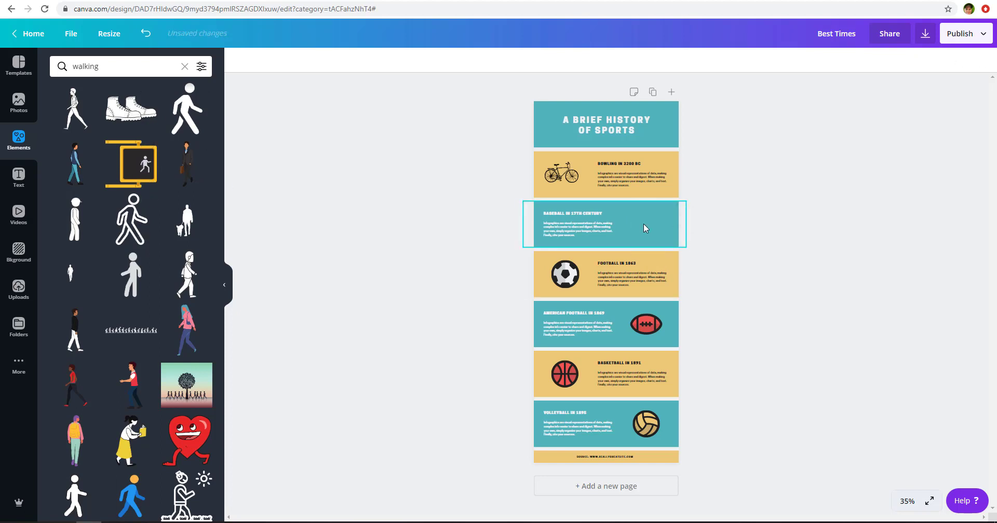
Try the yellow pedestrian signal graphic in the baseball section, scaled down to the section's height, and delete it
{"action": "left_click_drag", "start_coordinate": [189, 177], "coordinate": [649, 249]}
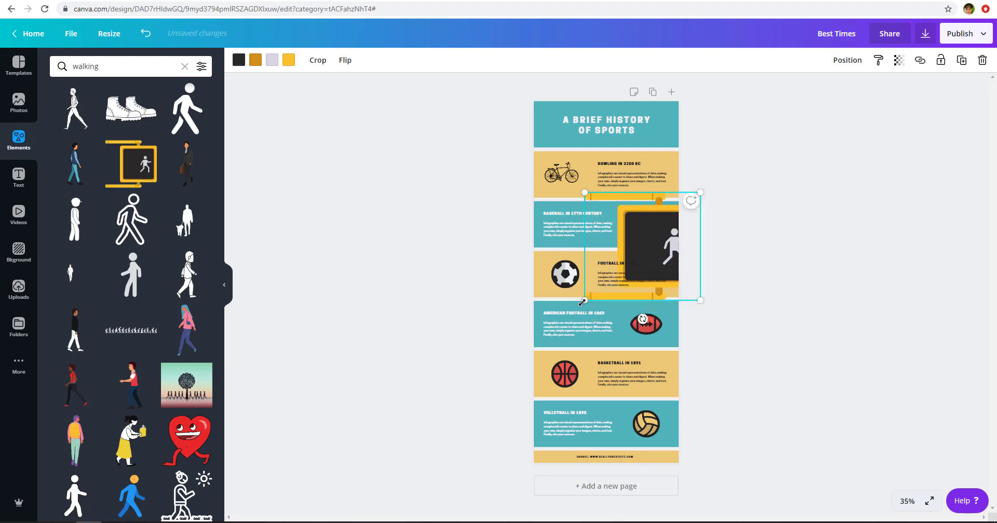
{"action": "left_click_drag", "start_coordinate": [582, 302], "coordinate": [638, 228]}
{"action": "left_click", "coordinate": [737, 227]}
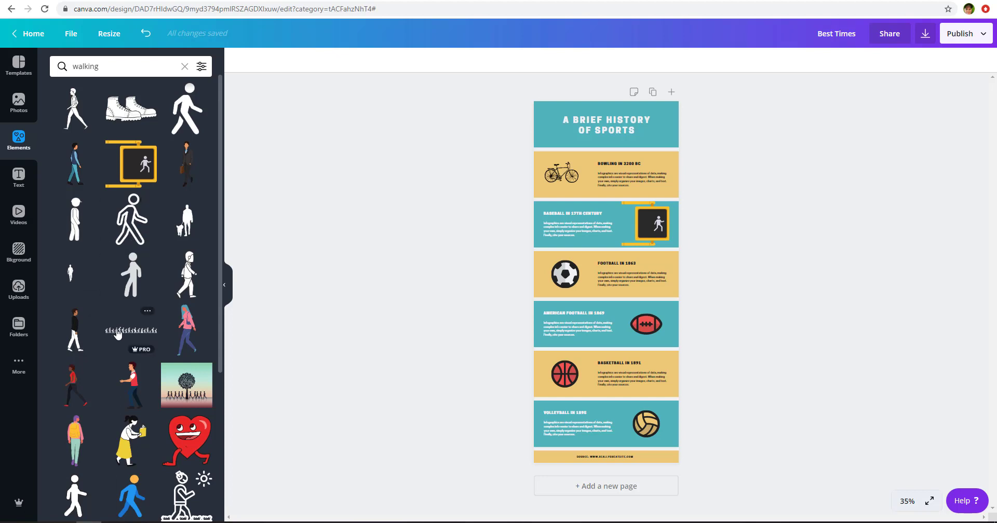
{"action": "scroll", "coordinate": [130, 336], "scroll_direction": "down", "scroll_amount": 2}
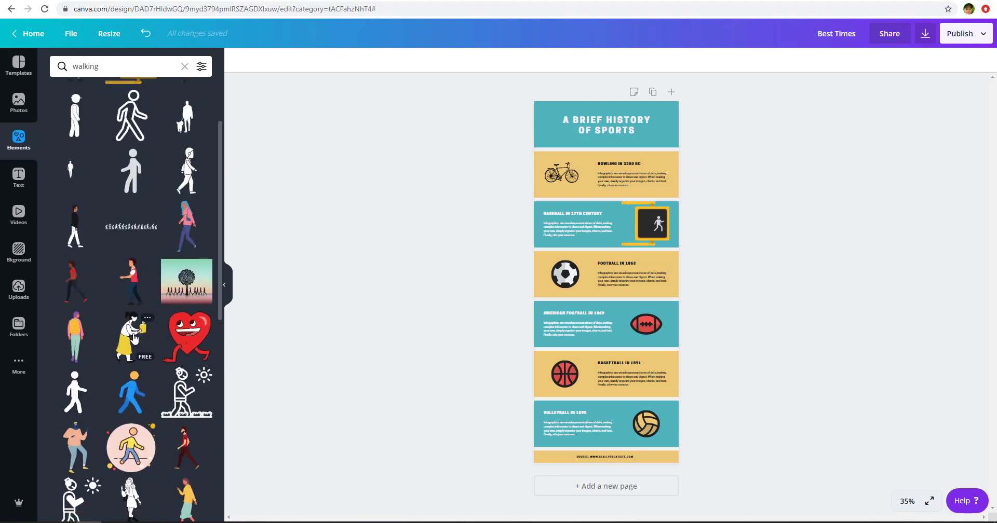
{"action": "left_click", "coordinate": [653, 224]}
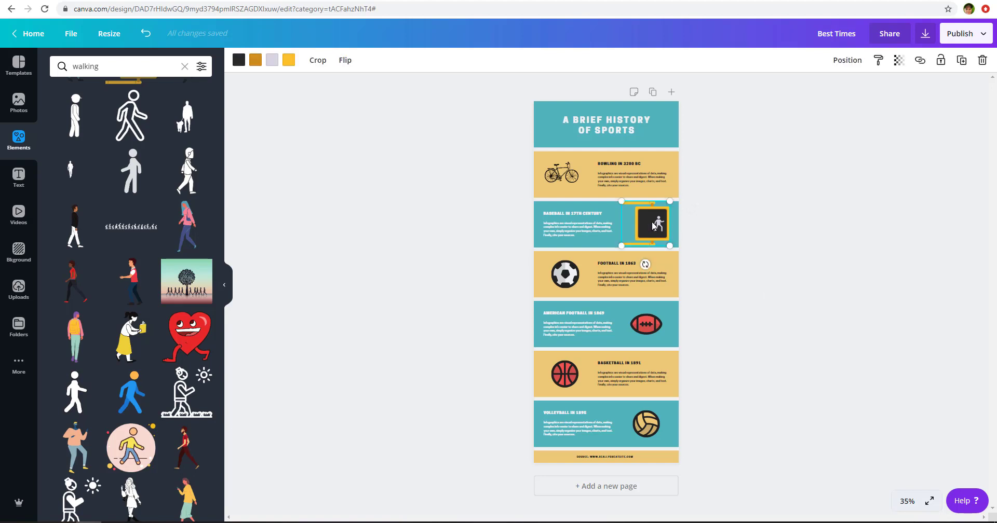
{"action": "key", "text": "Delete"}
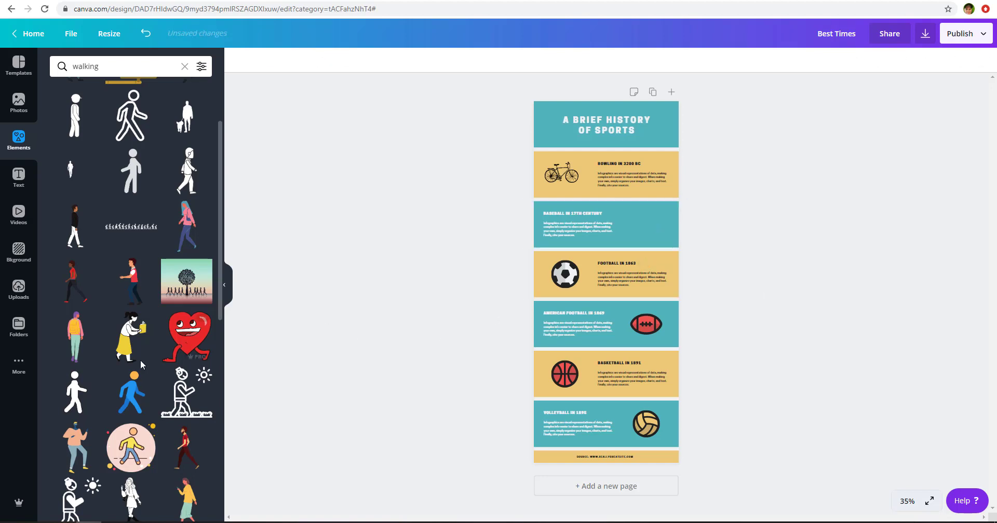
Place the graphic of the walking woman in a yellow skirt in the baseball section, scaled down and positioned beside the text
{"action": "left_click_drag", "start_coordinate": [130, 337], "coordinate": [649, 278]}
{"action": "left_click_drag", "start_coordinate": [597, 363], "coordinate": [619, 226]}
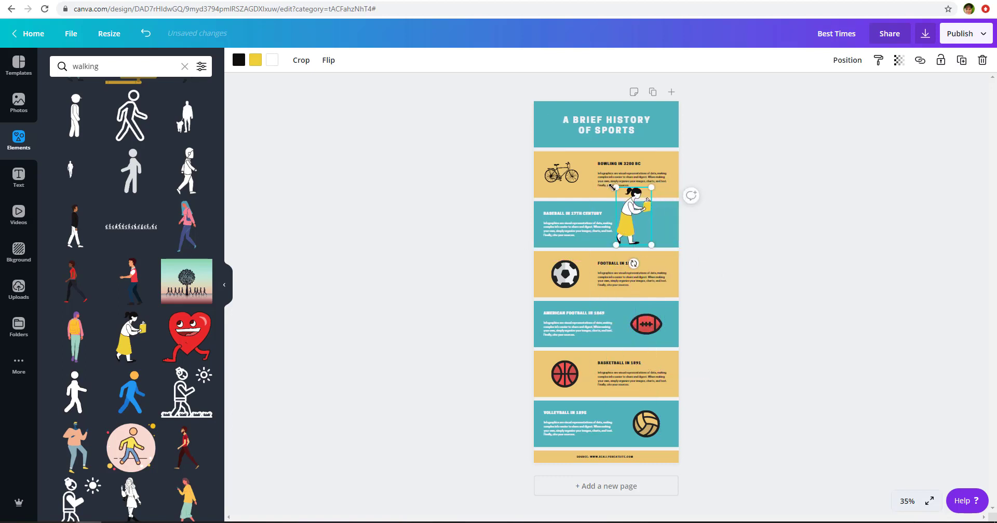
{"action": "left_click_drag", "start_coordinate": [618, 193], "coordinate": [651, 224]}
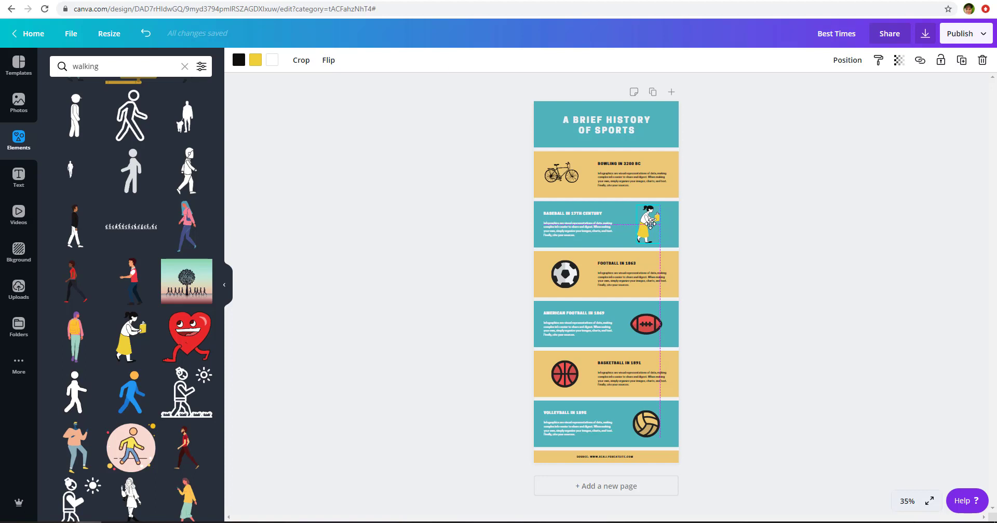
{"action": "left_click_drag", "start_coordinate": [651, 223], "coordinate": [580, 222]}
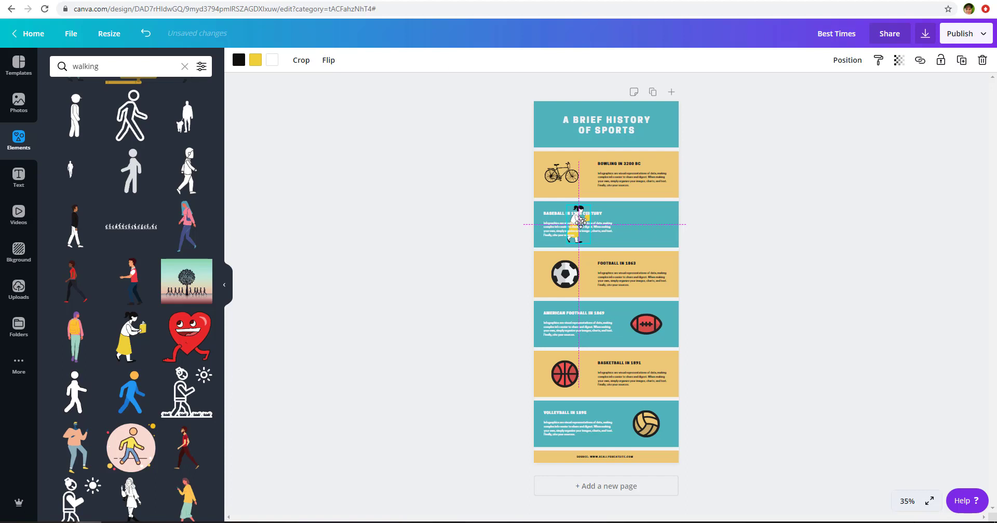
{"action": "left_click_drag", "start_coordinate": [581, 222], "coordinate": [573, 223]}
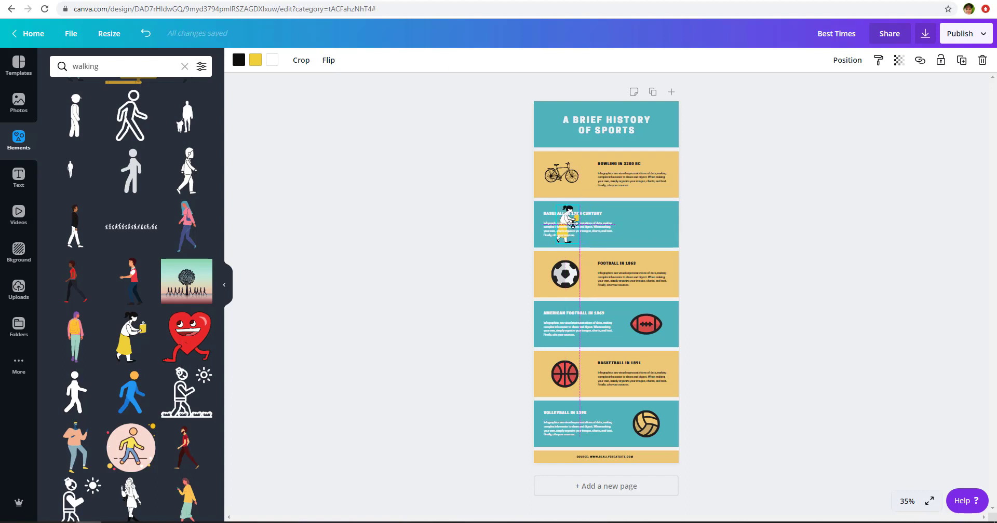
{"action": "left_click_drag", "start_coordinate": [572, 223], "coordinate": [643, 225]}
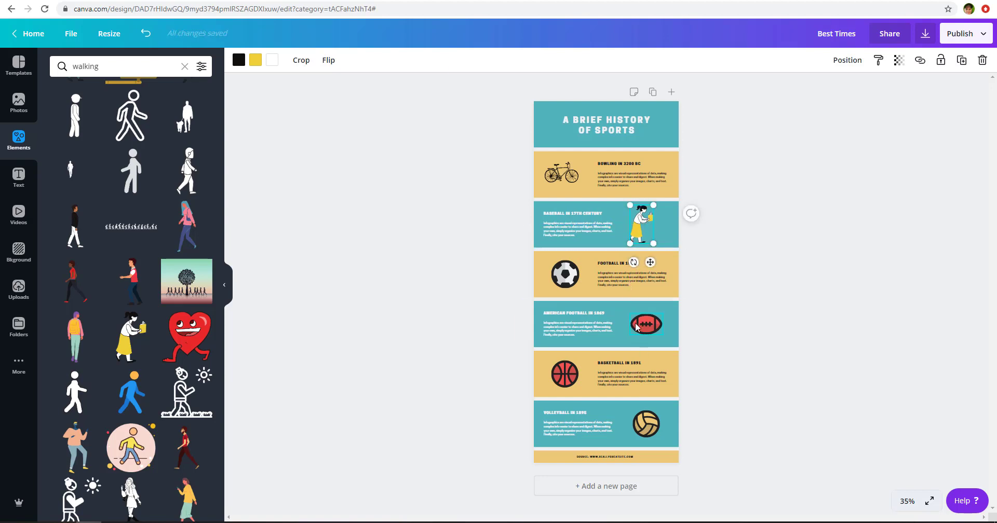
{"action": "left_click", "coordinate": [736, 298]}
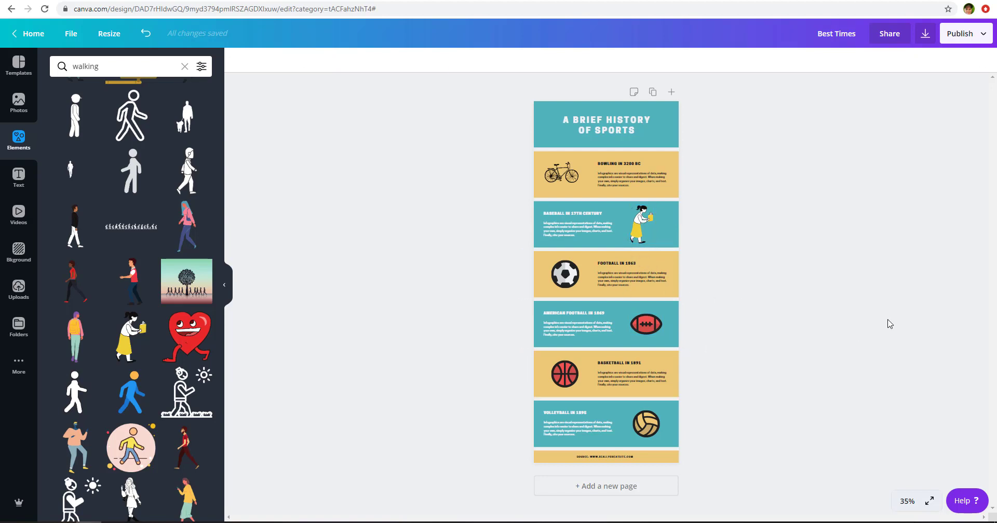